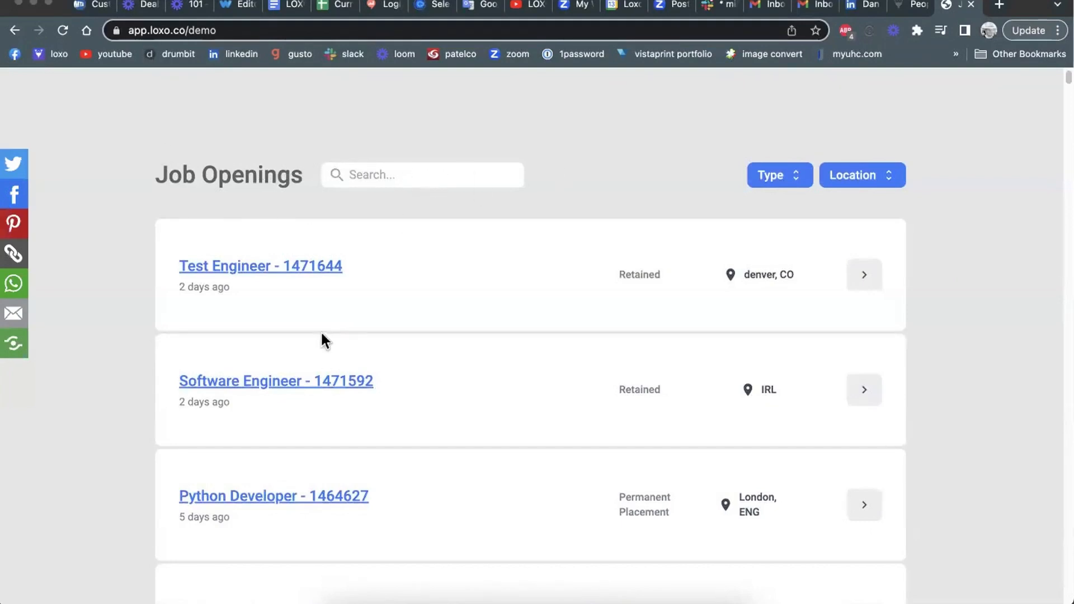
- Look through the list of job openings on the public careers page
{"action": "scroll", "coordinate": [321, 330], "scroll_direction": "down", "scroll_amount": 15}
{"action": "scroll", "coordinate": [322, 324], "scroll_direction": "up", "scroll_amount": 15}
{"action": "scroll", "coordinate": [596, 304], "scroll_direction": "down", "scroll_amount": 10}
{"action": "scroll", "coordinate": [596, 303], "scroll_direction": "up", "scroll_amount": 10}
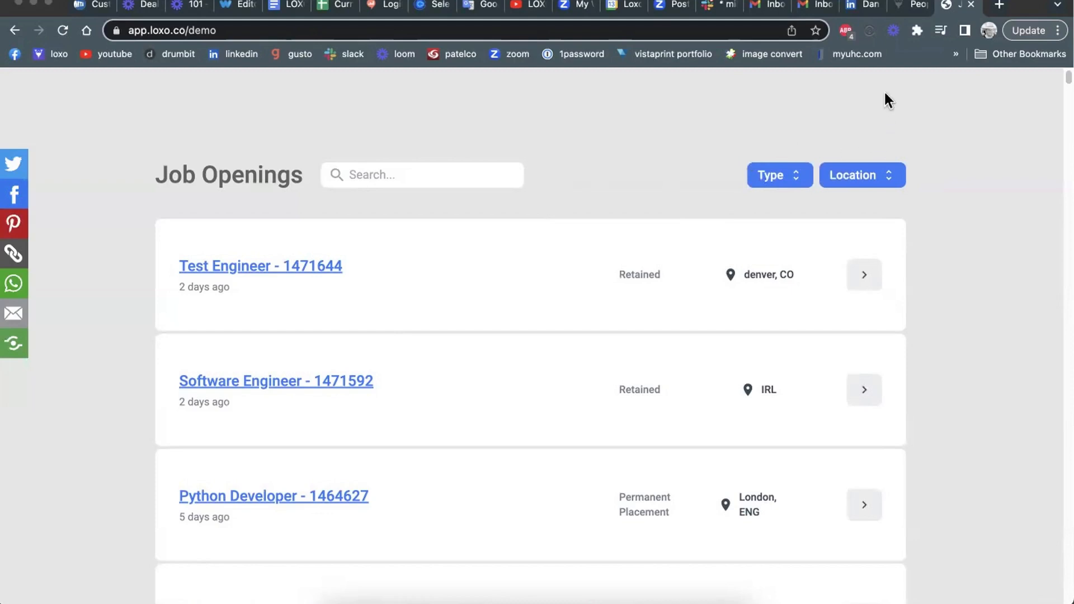
- Switch to the Loxo People page and open the workspace Preferences in the agency settings
{"action": "left_click", "coordinate": [915, 6]}
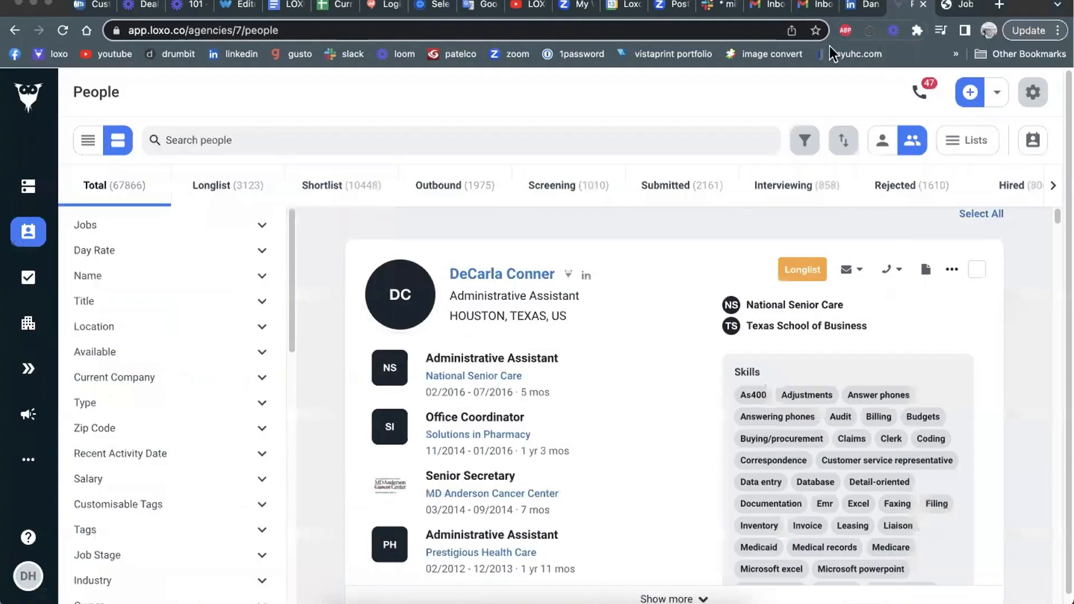
{"action": "left_click", "coordinate": [27, 582]}
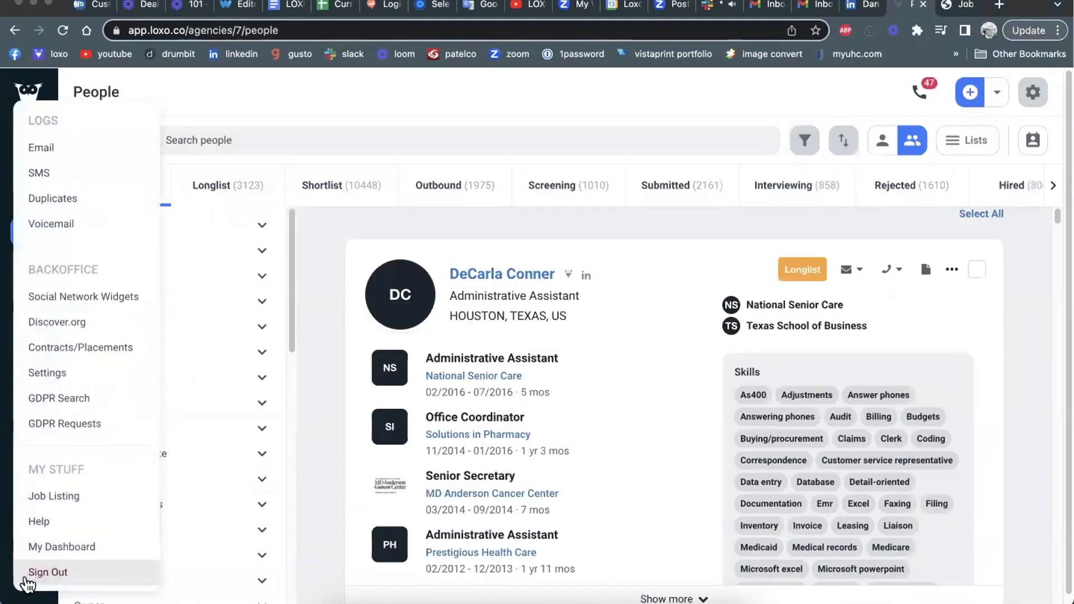
{"action": "left_click", "coordinate": [53, 374]}
{"action": "scroll", "coordinate": [158, 377], "scroll_direction": "down", "scroll_amount": 5}
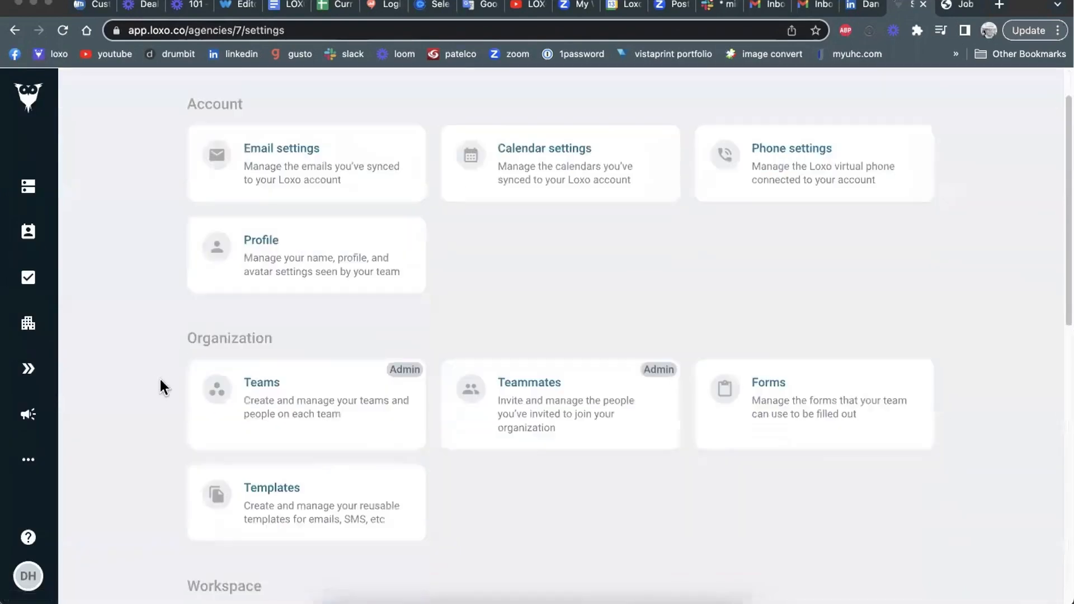
{"action": "scroll", "coordinate": [158, 377], "scroll_direction": "down", "scroll_amount": 2}
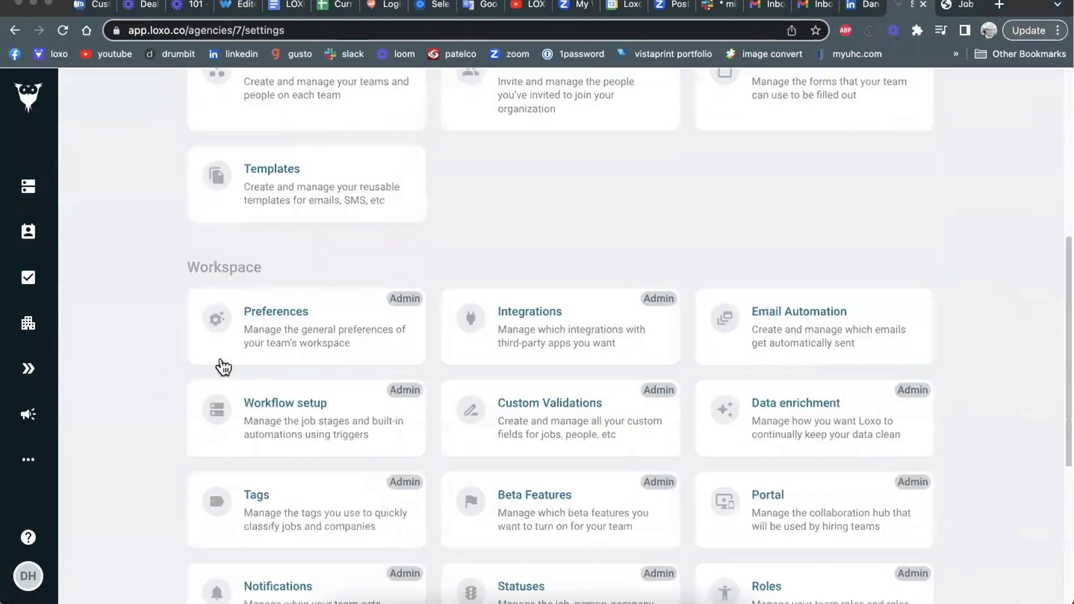
{"action": "left_click", "coordinate": [286, 319]}
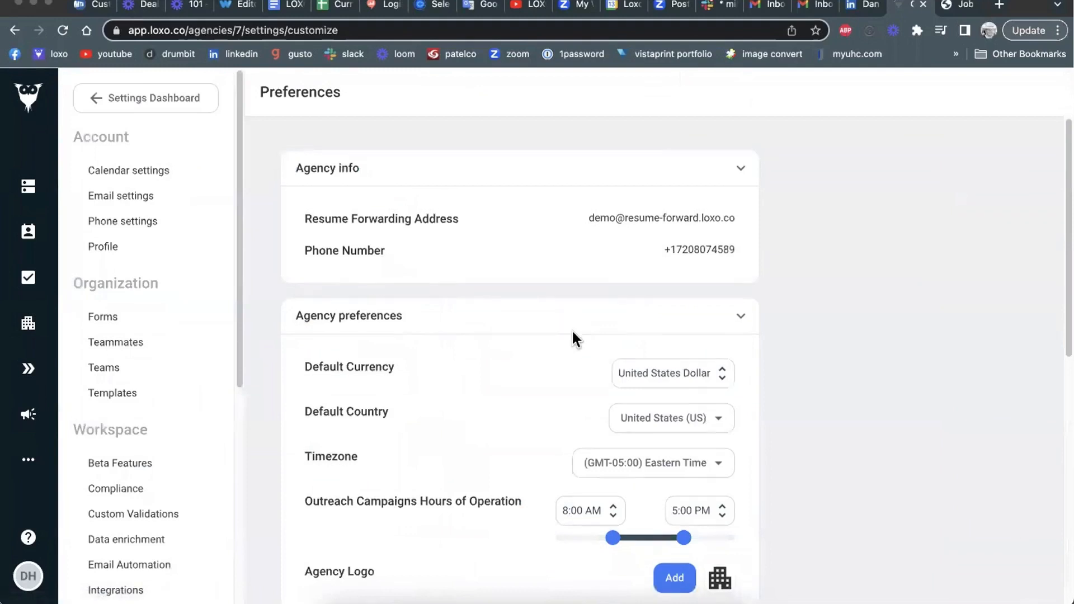
- Open the careers page customization from the jobs preferences and look through its available options
{"action": "scroll", "coordinate": [572, 329], "scroll_direction": "down", "scroll_amount": 4}
{"action": "scroll", "coordinate": [571, 328], "scroll_direction": "down", "scroll_amount": 5}
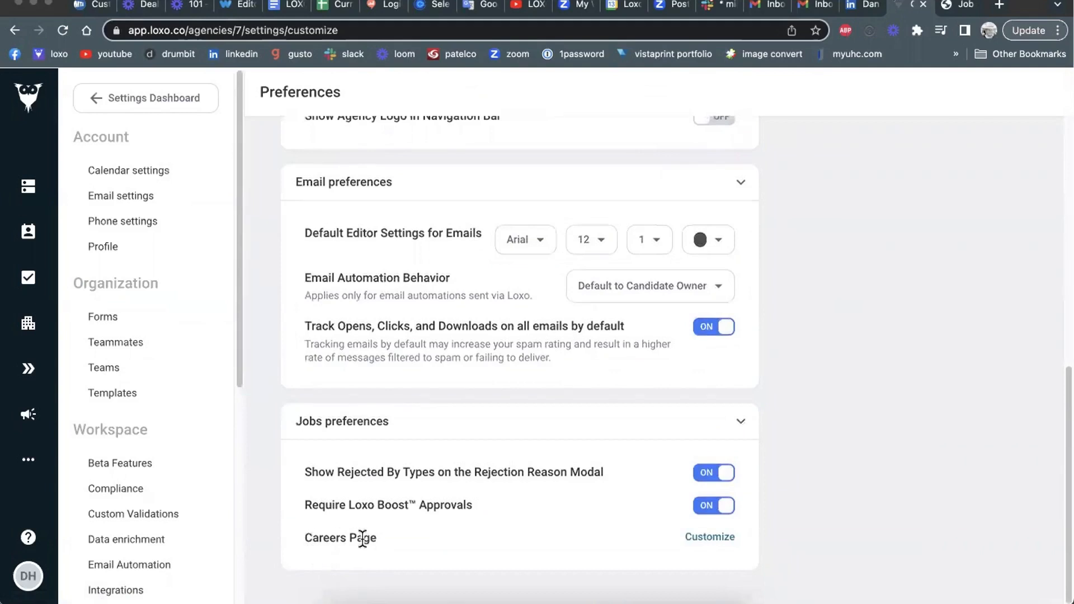
{"action": "left_click", "coordinate": [720, 539]}
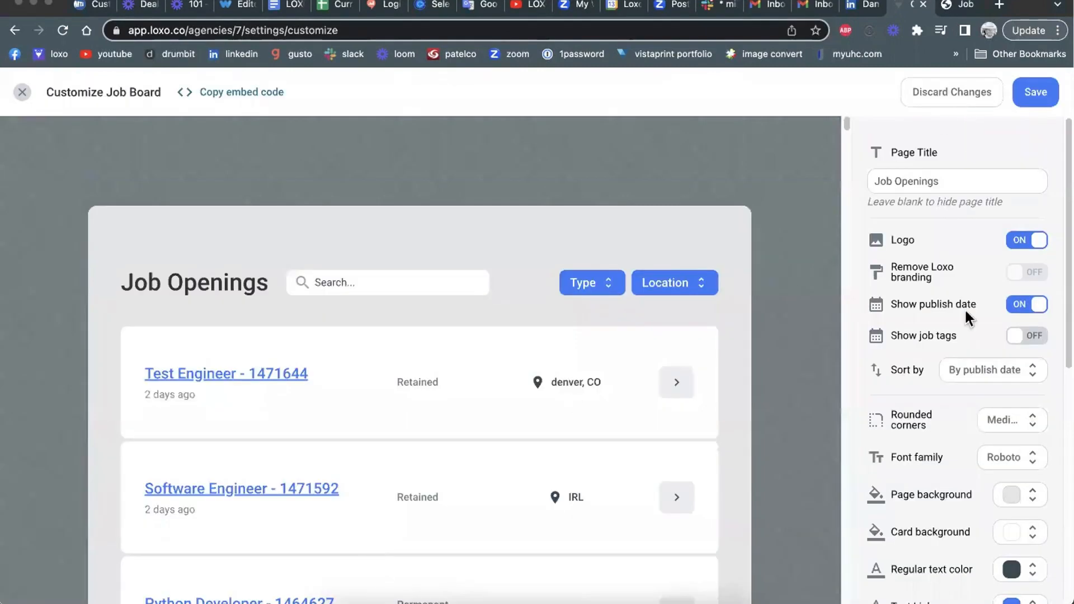
{"action": "scroll", "coordinate": [971, 372], "scroll_direction": "down", "scroll_amount": 5}
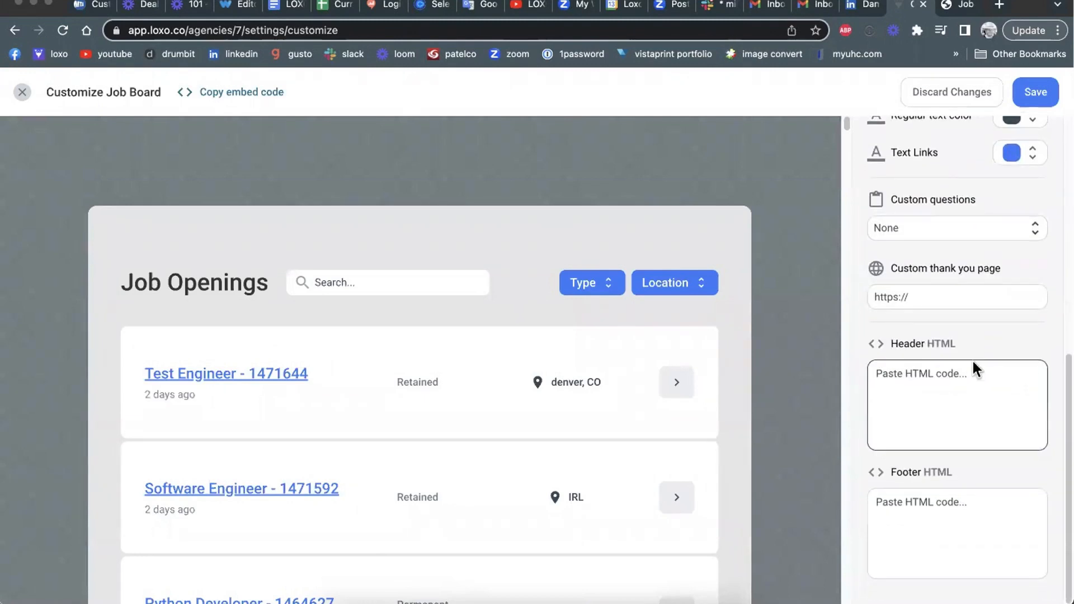
{"action": "scroll", "coordinate": [972, 371], "scroll_direction": "up", "scroll_amount": 5}
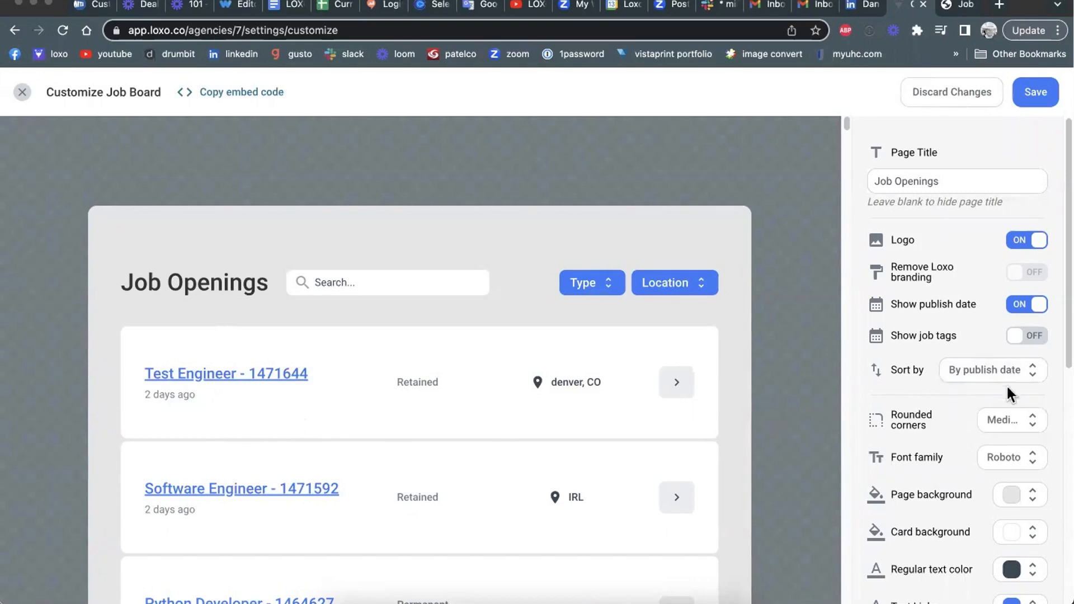
- Try the None, Small and Medium rounded corners on the job board preview
{"action": "scroll", "coordinate": [962, 370], "scroll_direction": "down", "scroll_amount": 2}
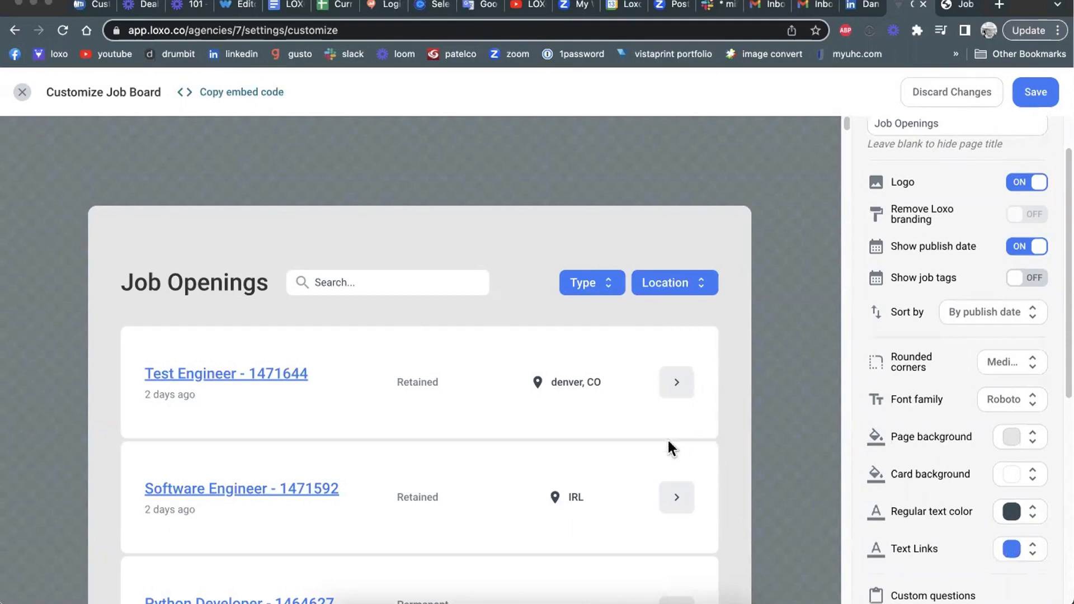
{"action": "left_click", "coordinate": [1032, 365]}
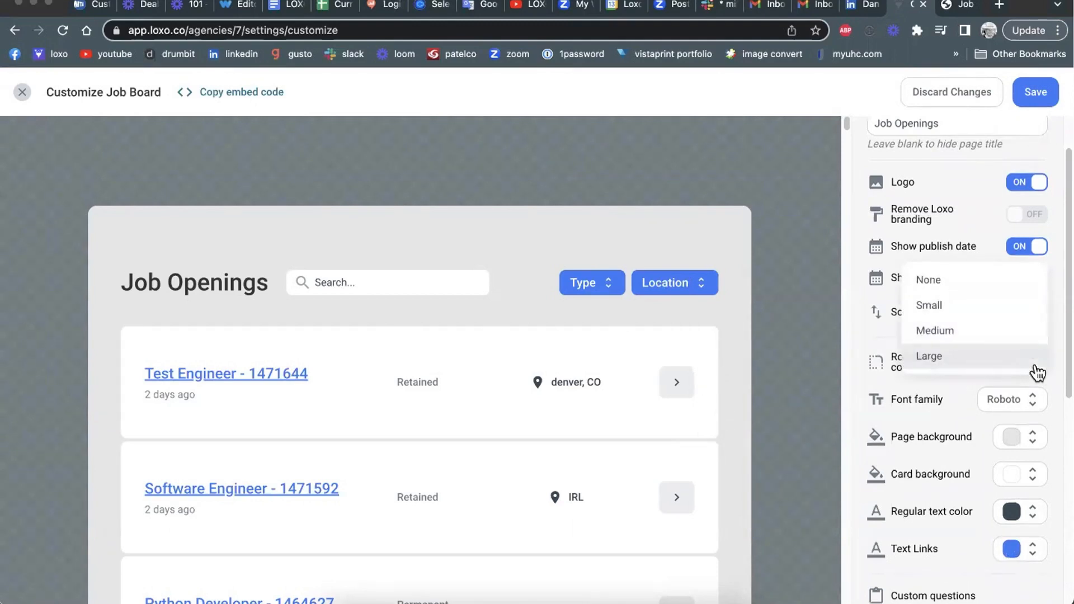
{"action": "left_click", "coordinate": [951, 284]}
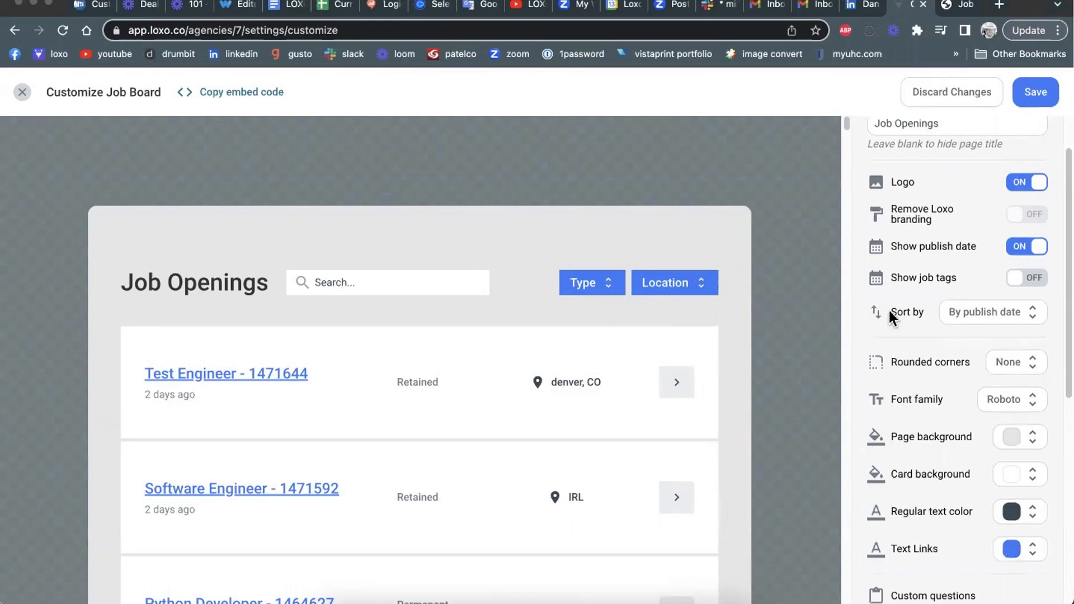
{"action": "left_click", "coordinate": [1008, 363]}
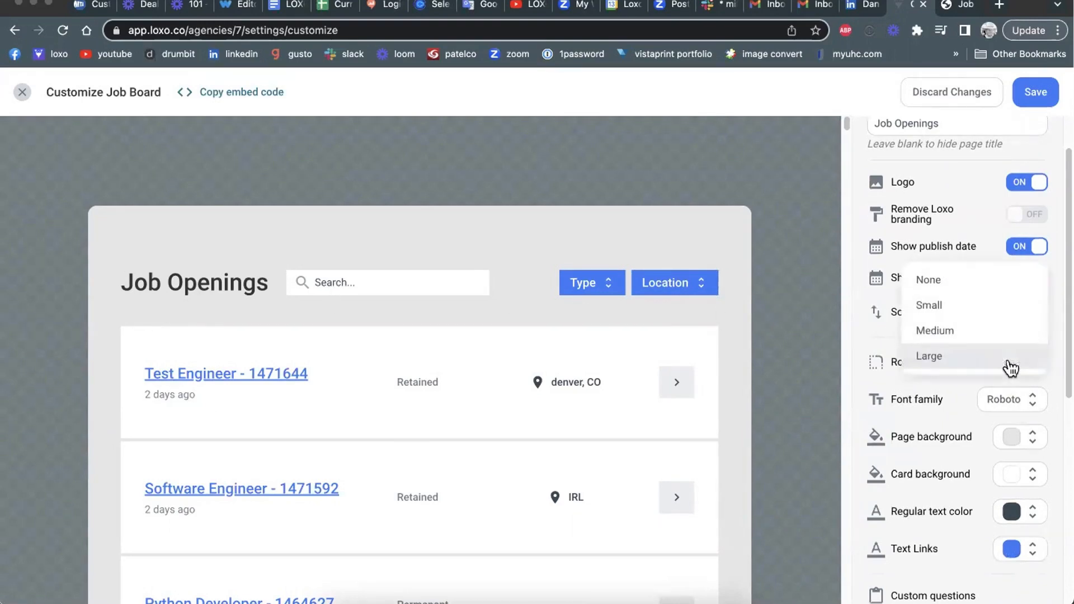
{"action": "left_click", "coordinate": [972, 307]}
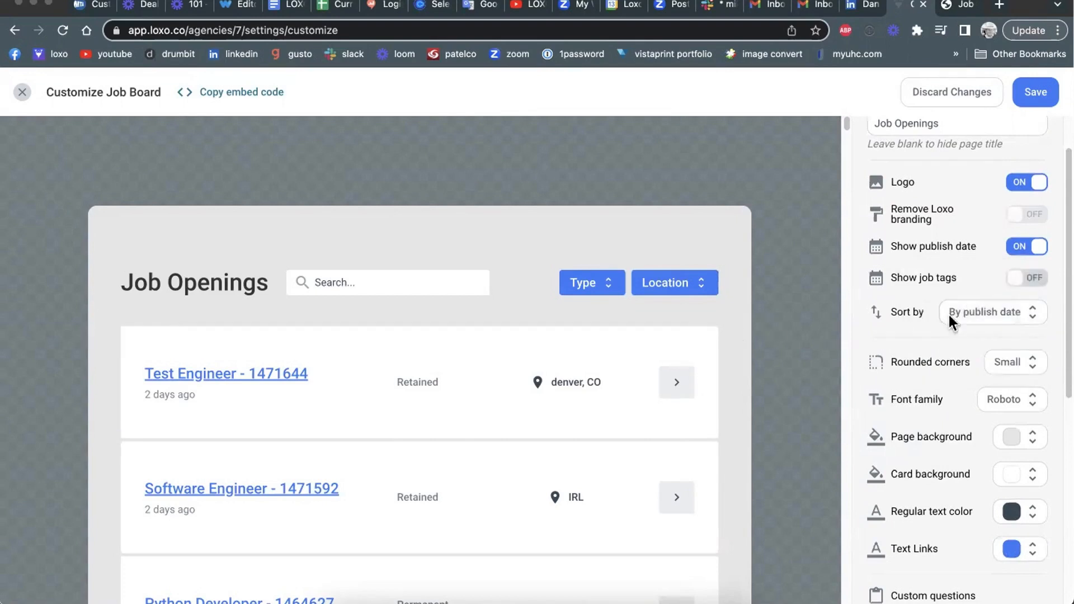
{"action": "left_click", "coordinate": [1015, 365]}
{"action": "left_click", "coordinate": [986, 335]}
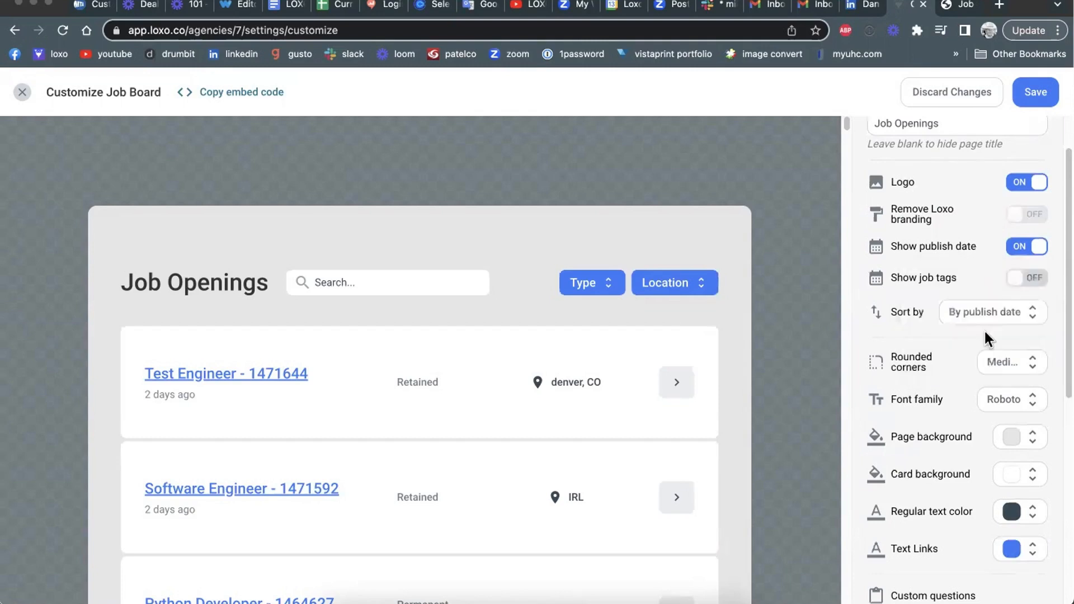
- Set the job board's rounded corners to Large
{"action": "left_click", "coordinate": [1007, 373]}
{"action": "left_click", "coordinate": [957, 361]}
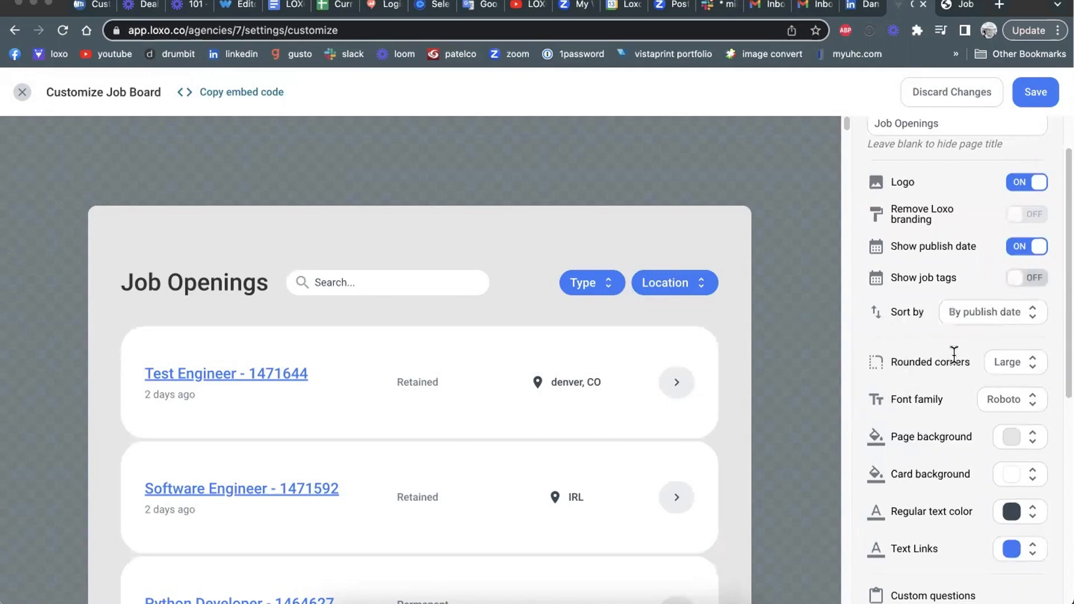
- Look through the font families offered for the job board without choosing another one
{"action": "scroll", "coordinate": [923, 356], "scroll_direction": "down", "scroll_amount": 2}
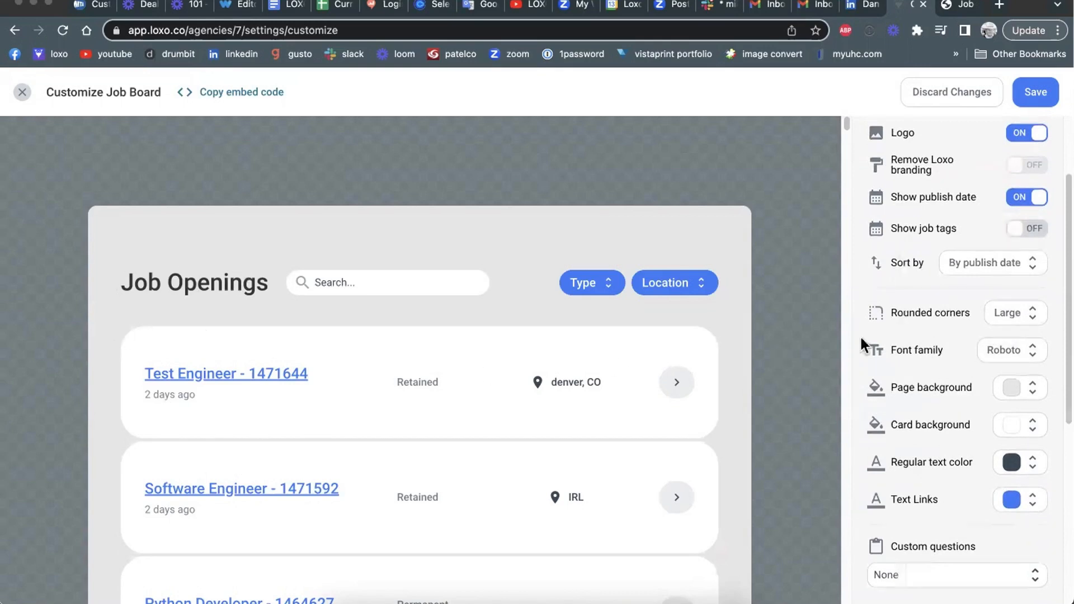
{"action": "left_click", "coordinate": [1023, 362]}
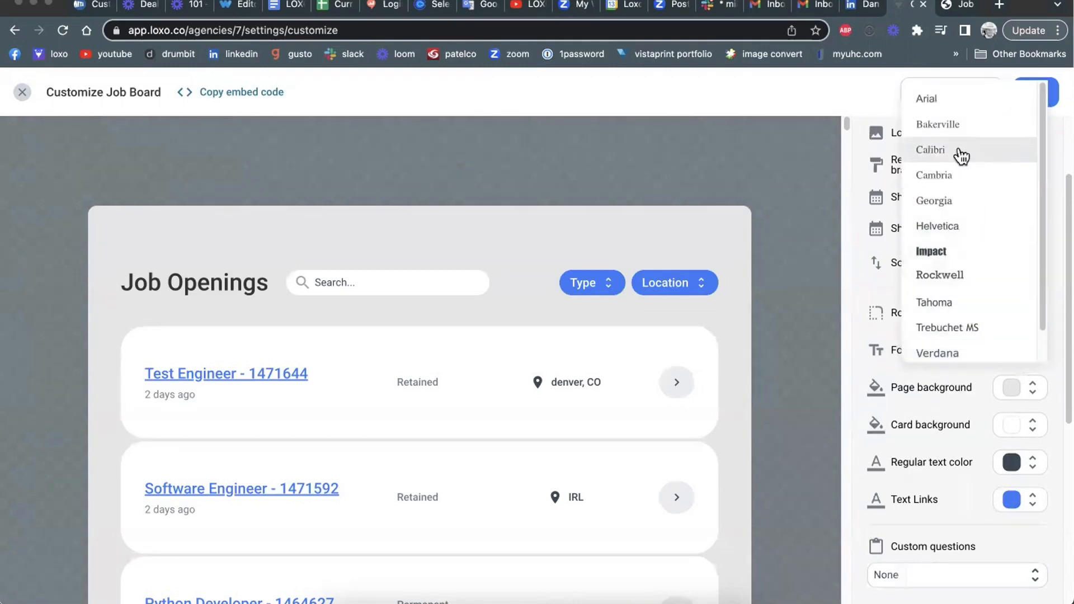
{"action": "scroll", "coordinate": [973, 266], "scroll_direction": "down", "scroll_amount": 1}
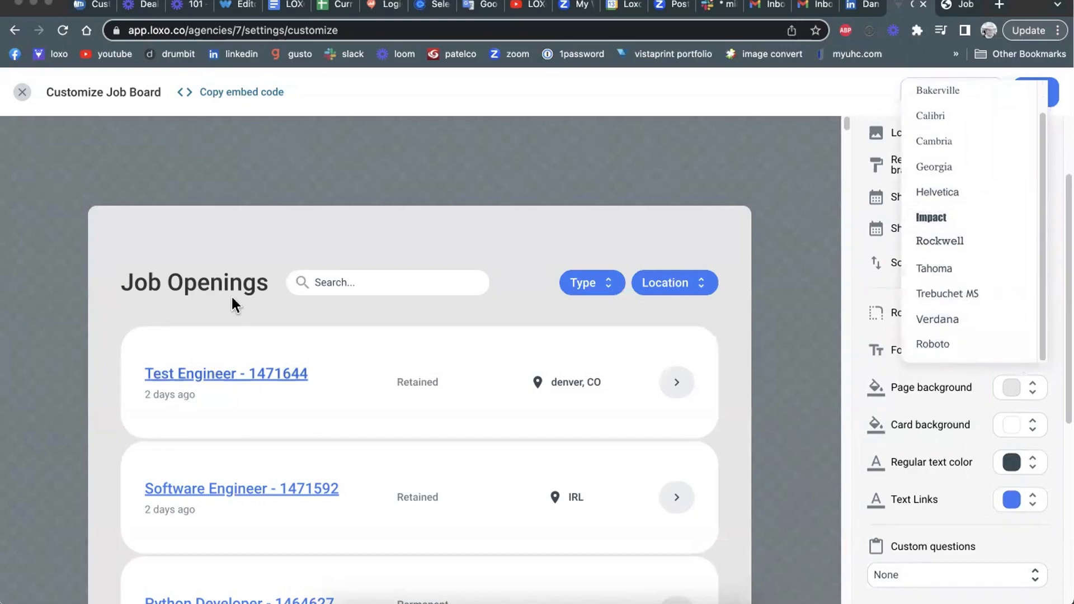
{"action": "left_click", "coordinate": [854, 377]}
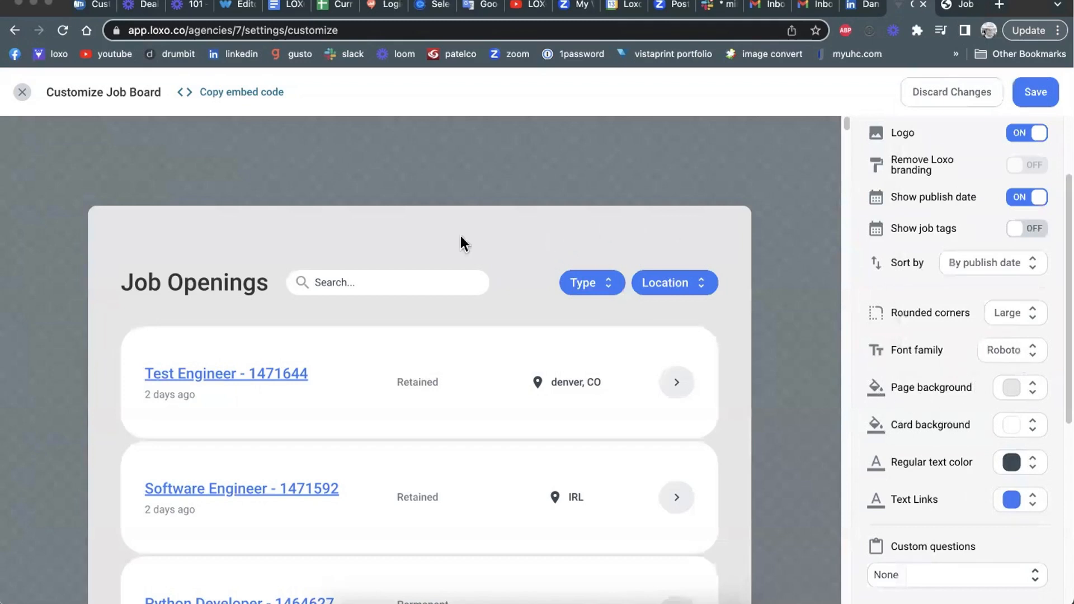
- Try blue #2ccce4, orange and red #f47373 as the job board's page background
{"action": "left_click", "coordinate": [1031, 393]}
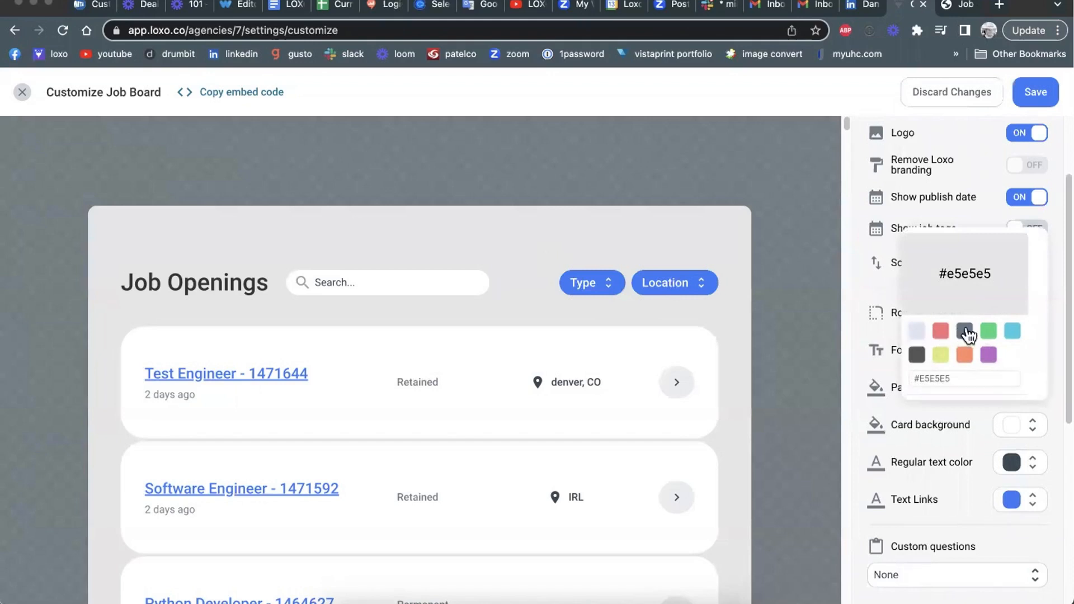
{"action": "left_click", "coordinate": [1013, 336]}
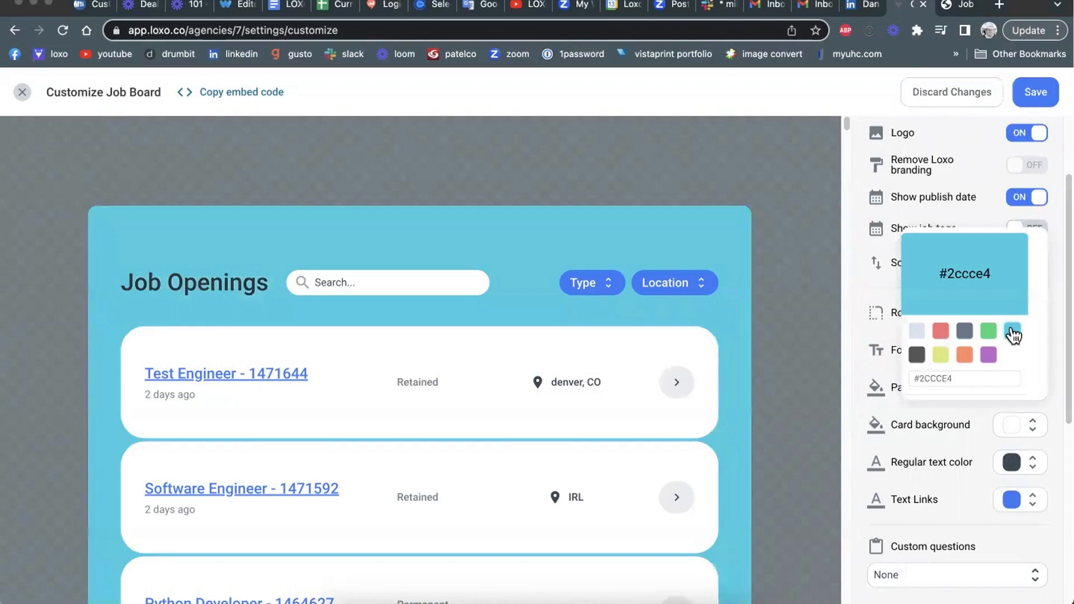
{"action": "left_click", "coordinate": [966, 361]}
{"action": "left_click", "coordinate": [943, 336]}
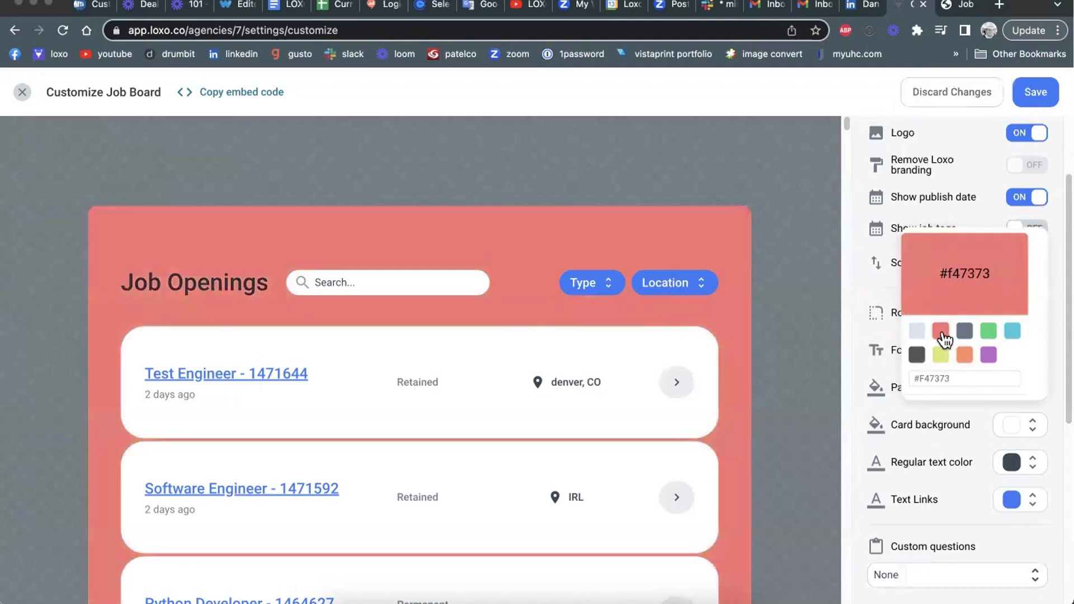
{"action": "left_click", "coordinate": [1056, 350]}
- Set the card background to green #37d67a and view the regular text color choices without picking one
{"action": "scroll", "coordinate": [1055, 349], "scroll_direction": "down", "scroll_amount": 1}
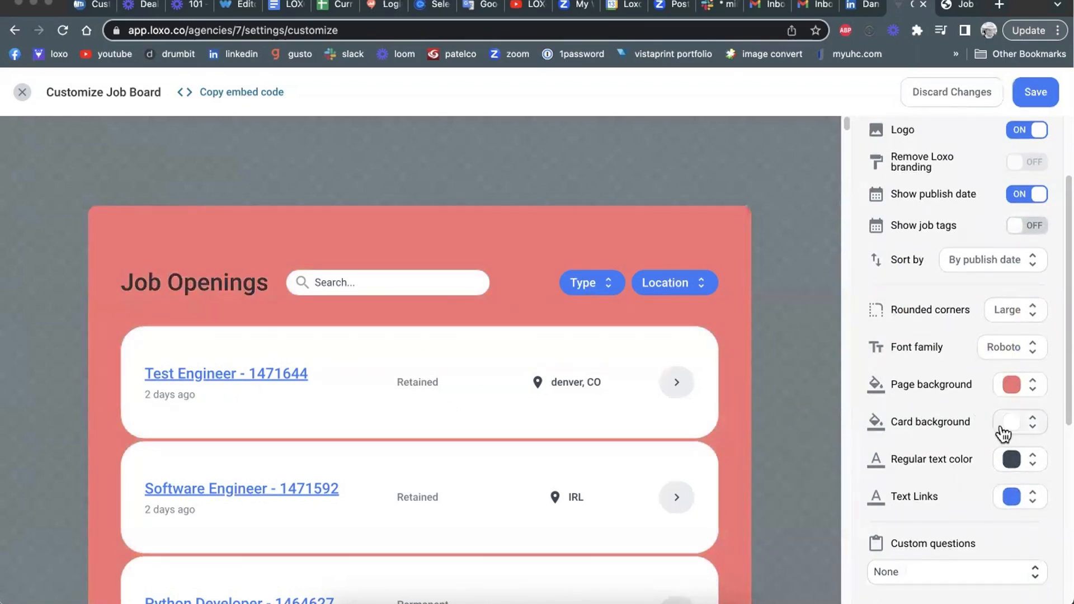
{"action": "left_click", "coordinate": [1033, 428]}
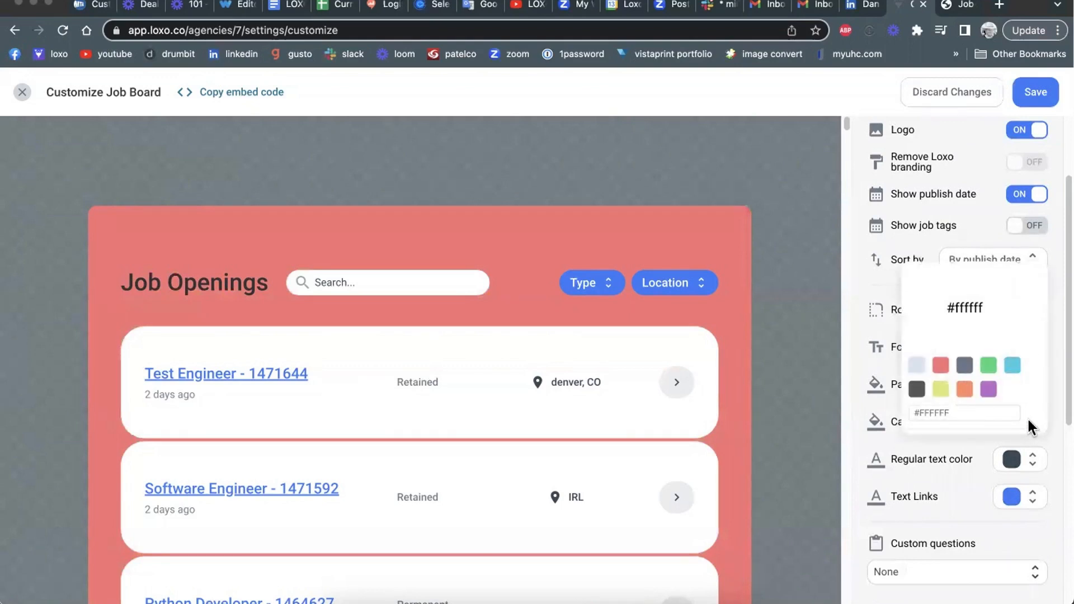
{"action": "left_click", "coordinate": [989, 367]}
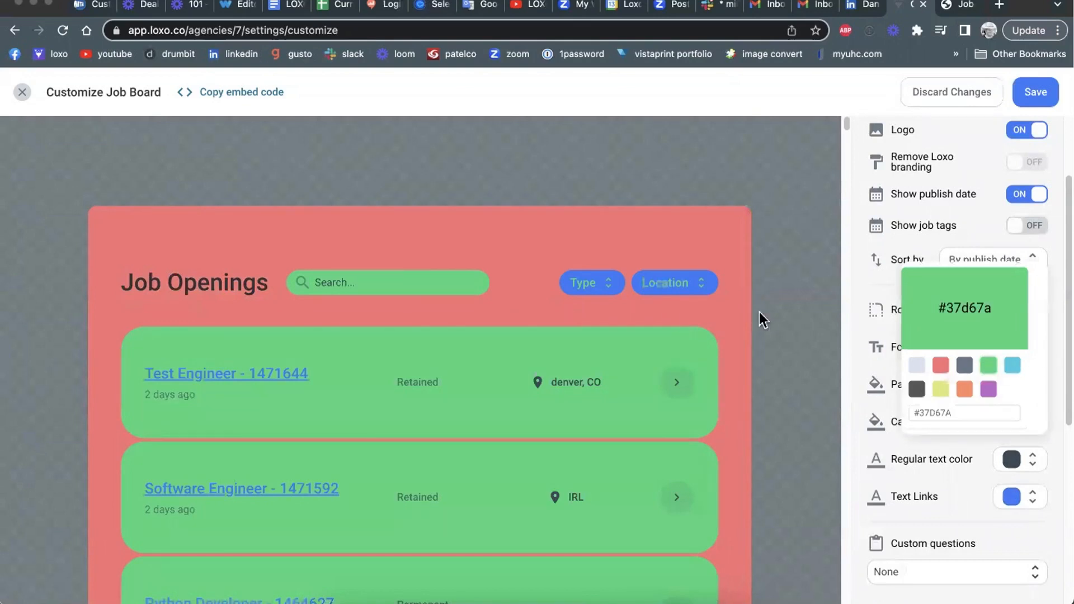
{"action": "left_click", "coordinate": [1054, 335]}
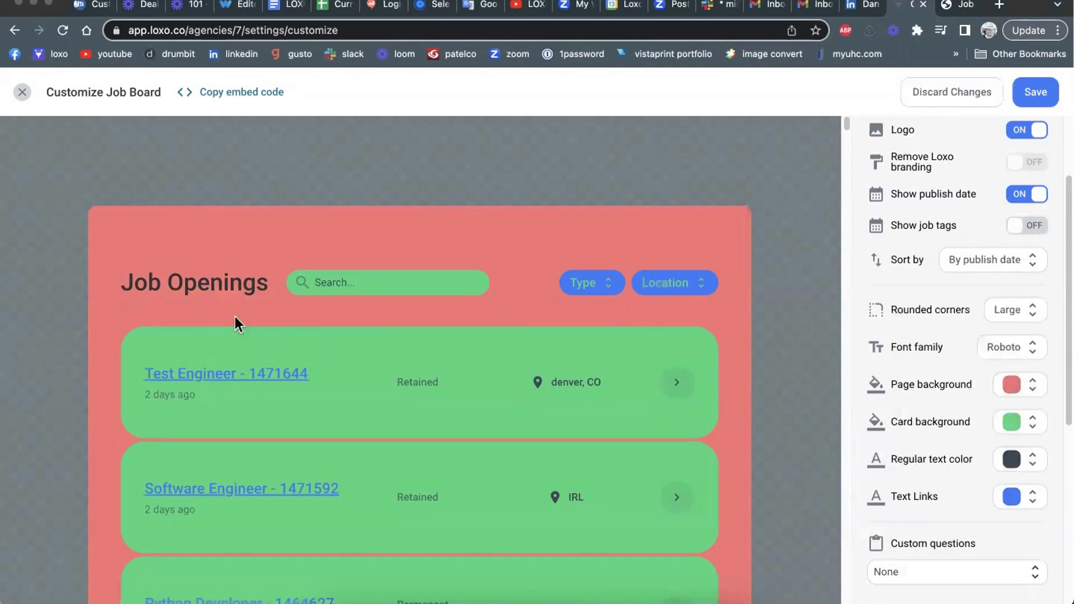
{"action": "left_click", "coordinate": [1030, 469]}
{"action": "left_click", "coordinate": [1055, 452]}
- Set the page background to #d9e3f0 and the card background to #2ccce4
{"action": "left_click", "coordinate": [1033, 386]}
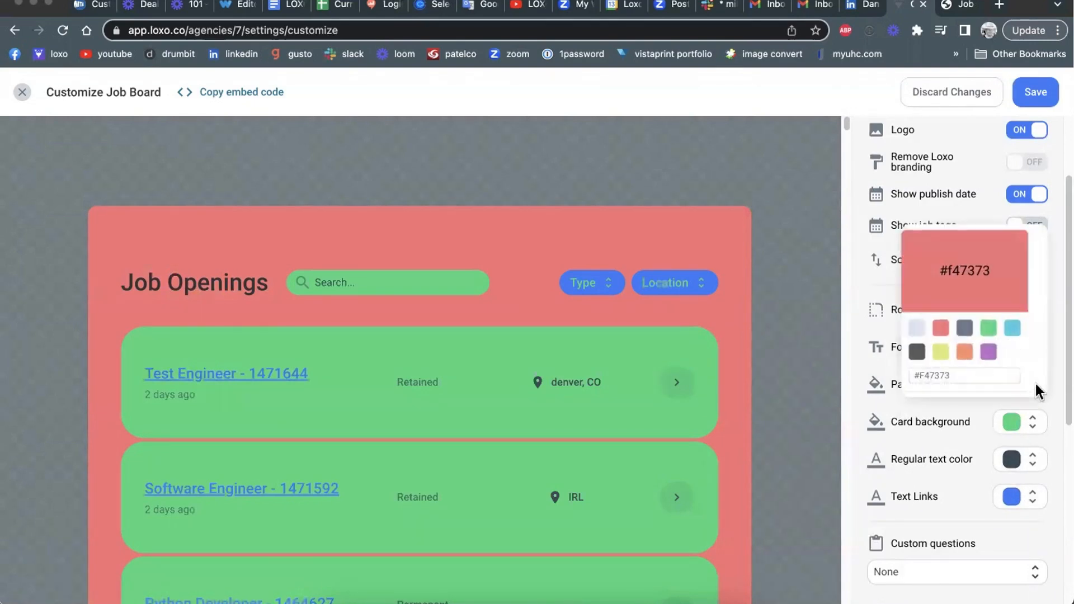
{"action": "left_click", "coordinate": [916, 327]}
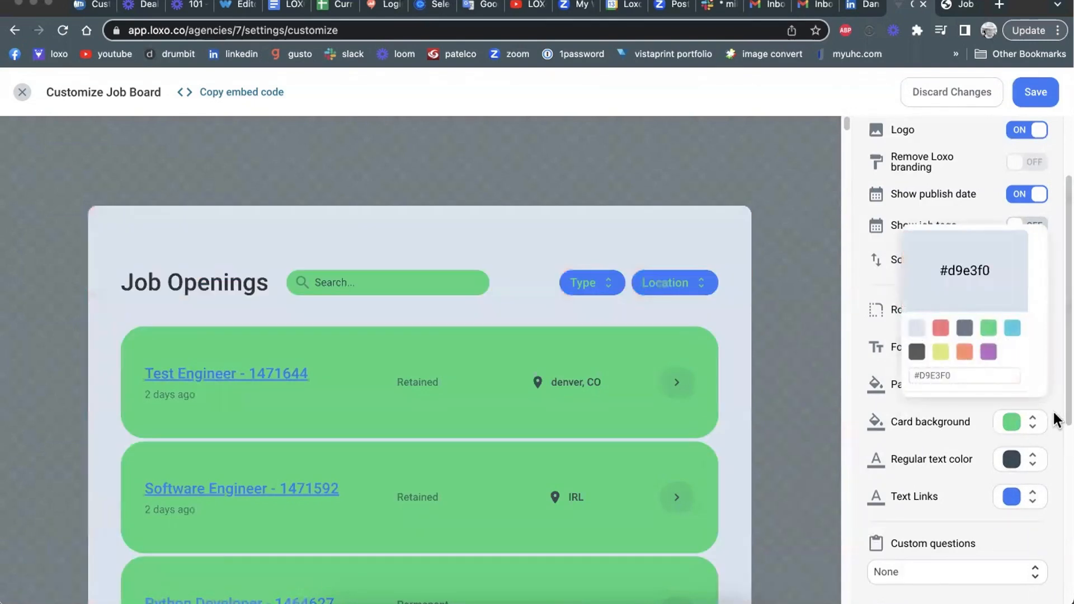
{"action": "left_click", "coordinate": [1033, 424]}
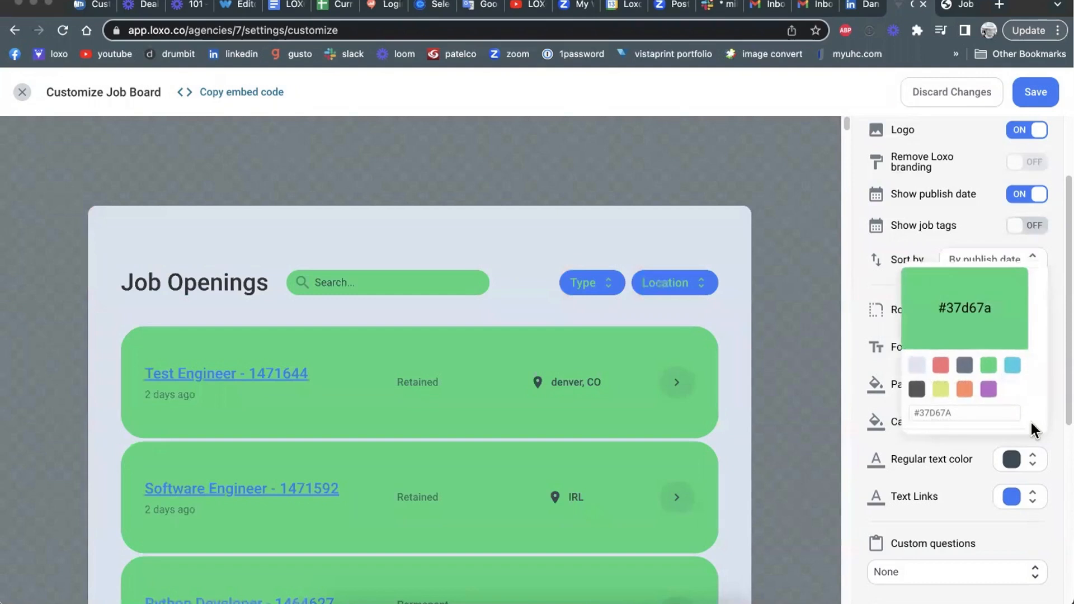
{"action": "left_click", "coordinate": [1013, 366]}
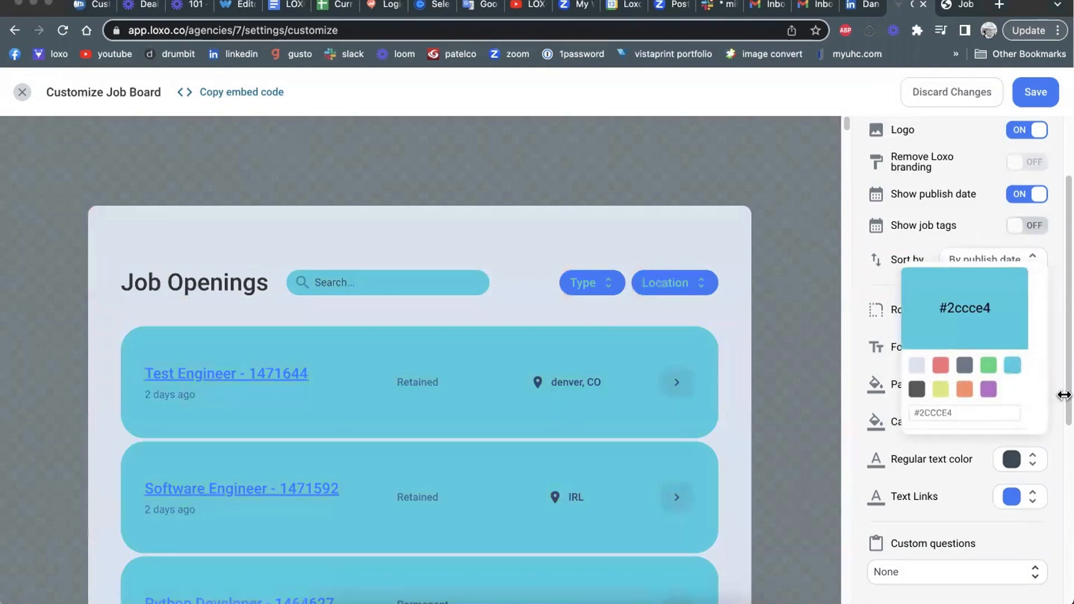
{"action": "left_click", "coordinate": [1062, 420]}
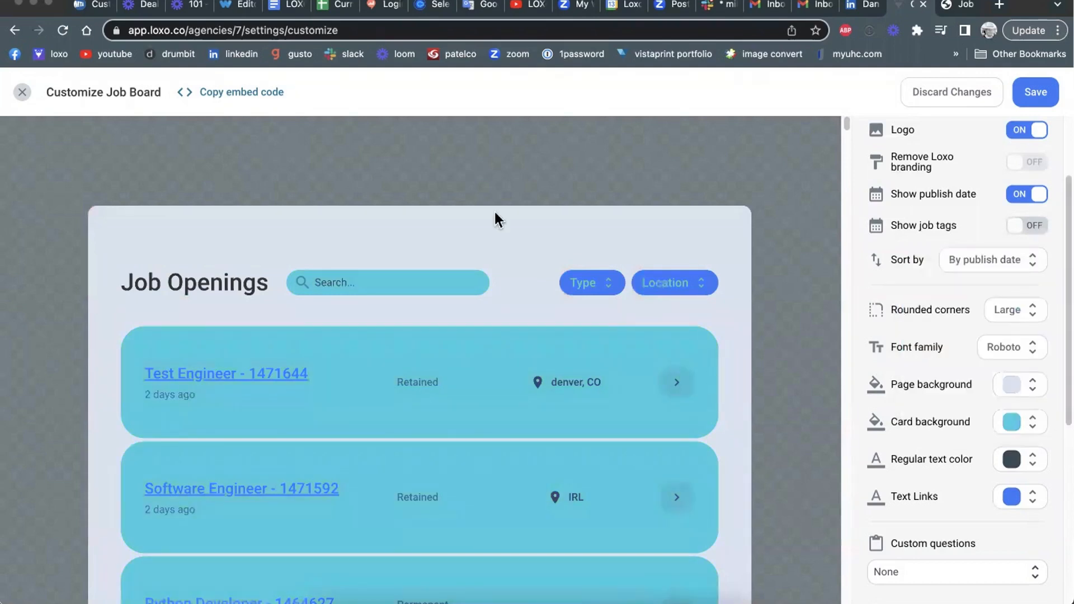
- Examine the text color, custom questions, custom thank you page, and header and footer HTML settings
{"action": "scroll", "coordinate": [956, 387], "scroll_direction": "down", "scroll_amount": 3}
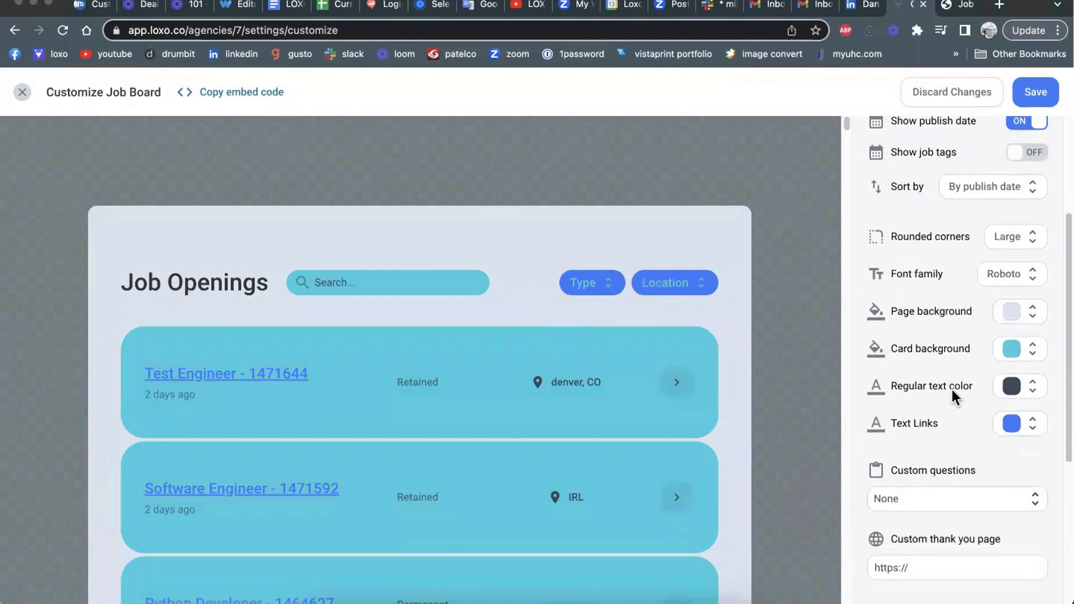
{"action": "scroll", "coordinate": [952, 387], "scroll_direction": "down", "scroll_amount": 3}
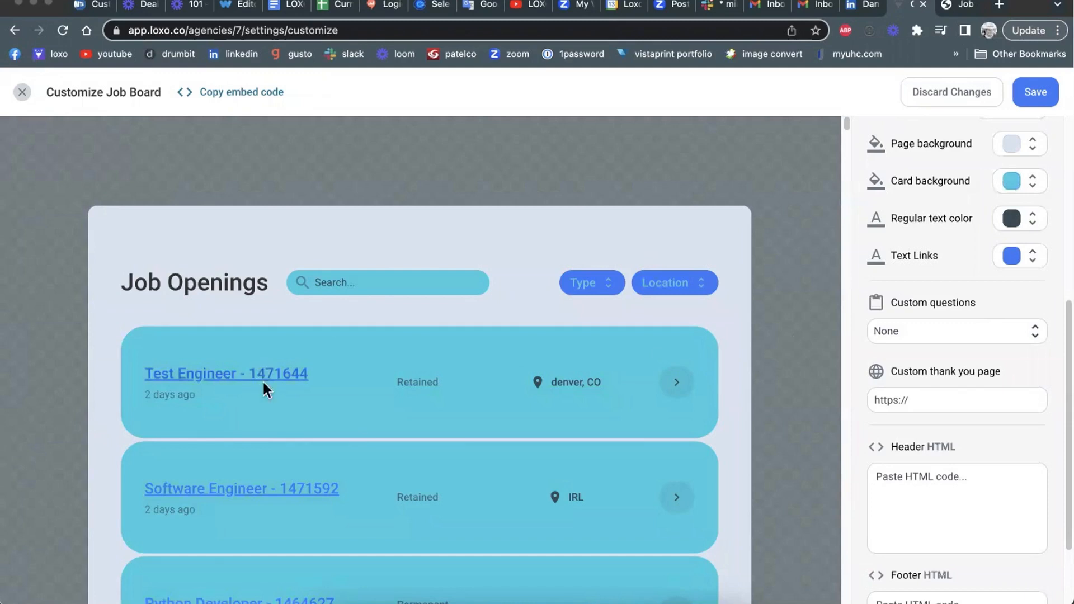
- Set the job board's custom questions to the Job Application Page Questions form
{"action": "scroll", "coordinate": [252, 360], "scroll_direction": "down", "scroll_amount": 5}
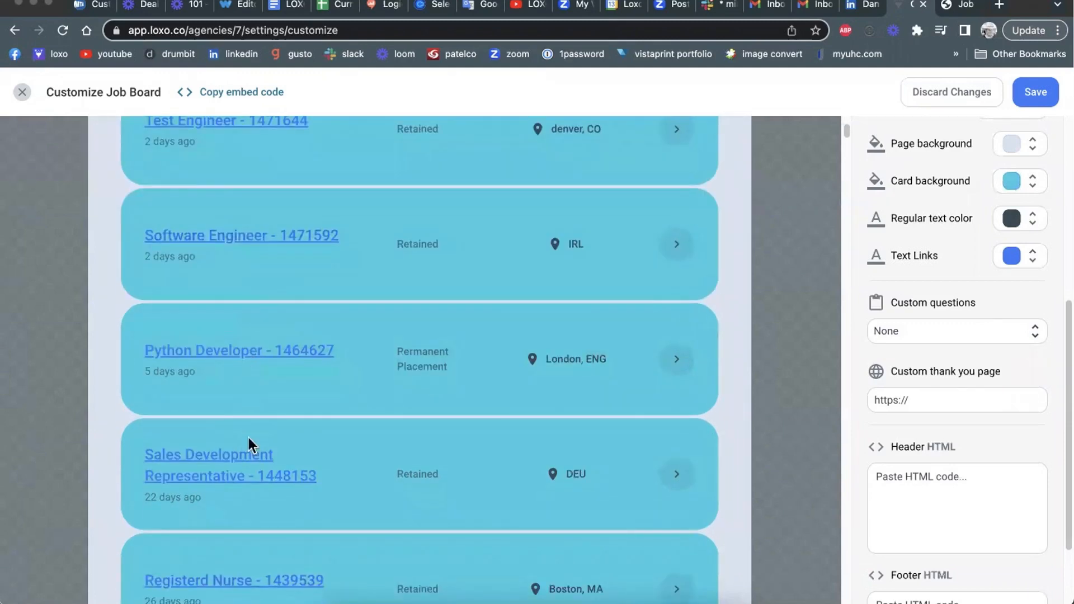
{"action": "scroll", "coordinate": [249, 437], "scroll_direction": "up", "scroll_amount": 5}
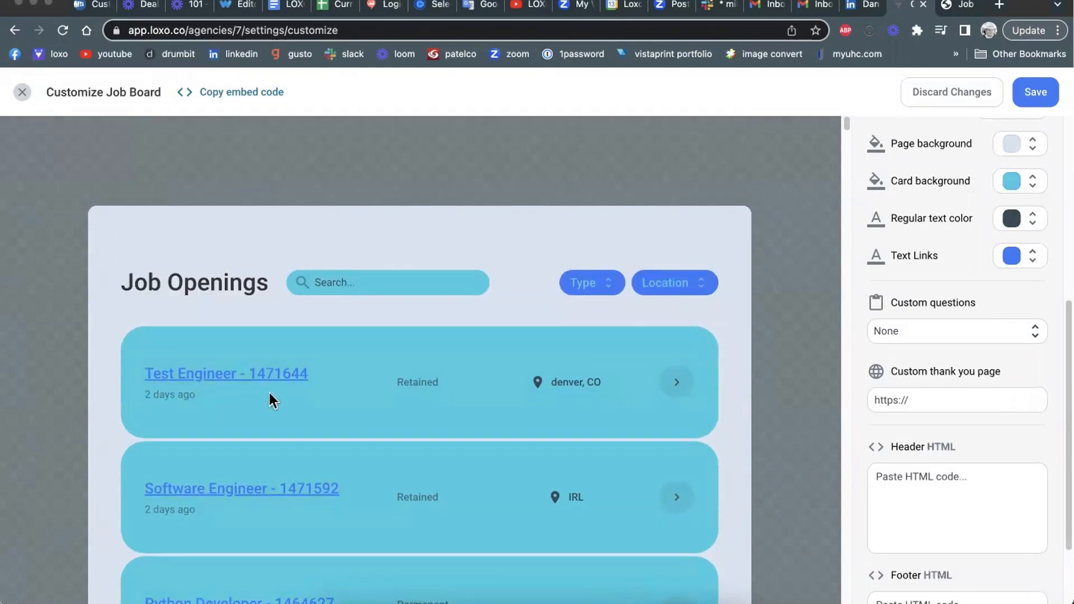
{"action": "left_click", "coordinate": [1037, 341]}
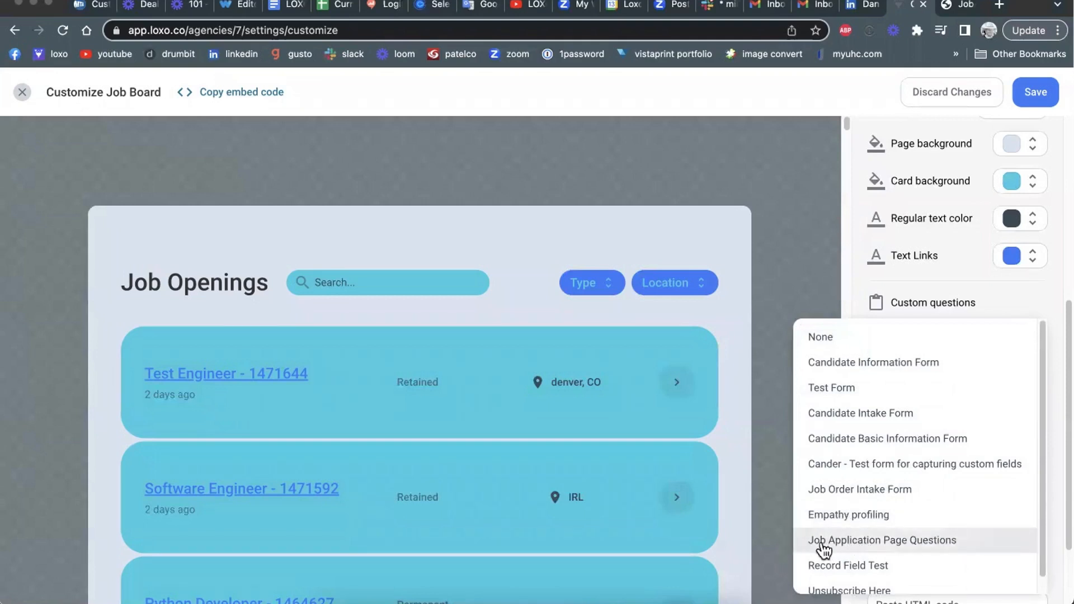
{"action": "left_click", "coordinate": [933, 550]}
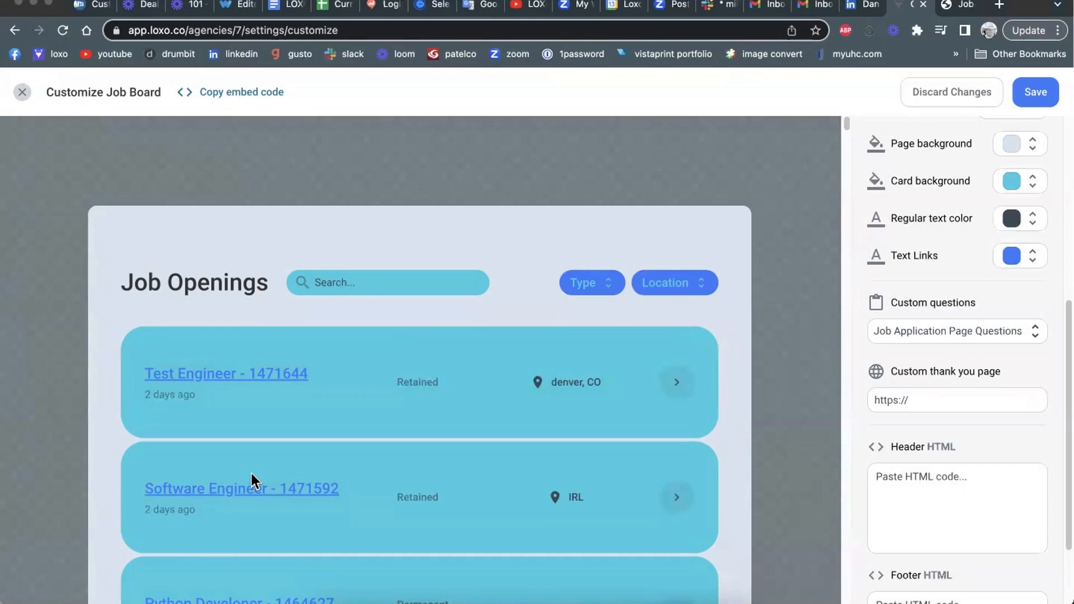
- Examine the custom thank you page and footer HTML fields and look through the job board preview down to its footer
{"action": "left_click", "coordinate": [911, 408]}
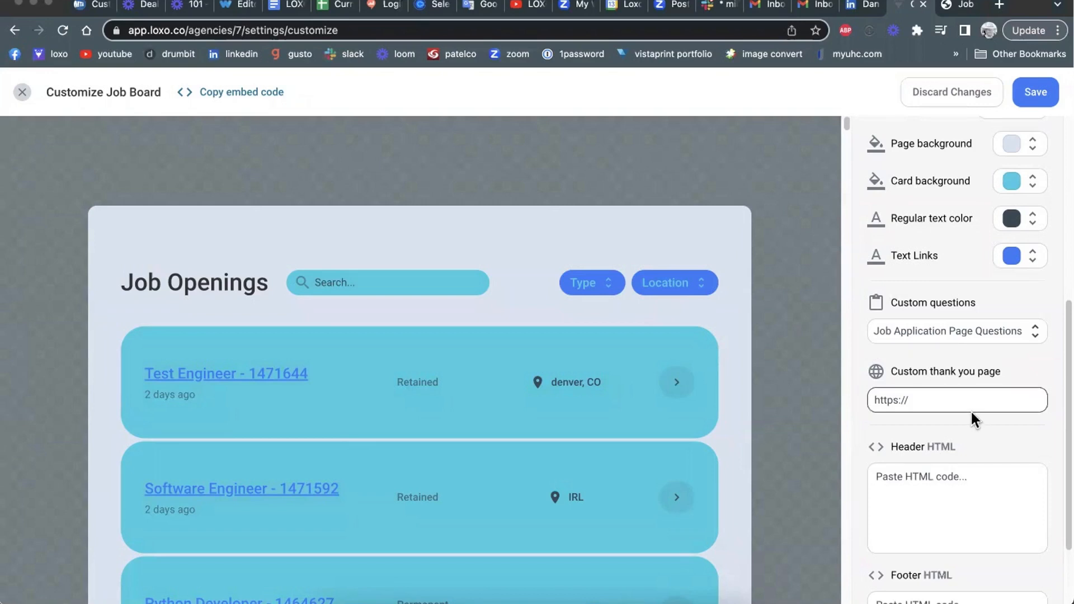
{"action": "scroll", "coordinate": [969, 414], "scroll_direction": "down", "scroll_amount": 3}
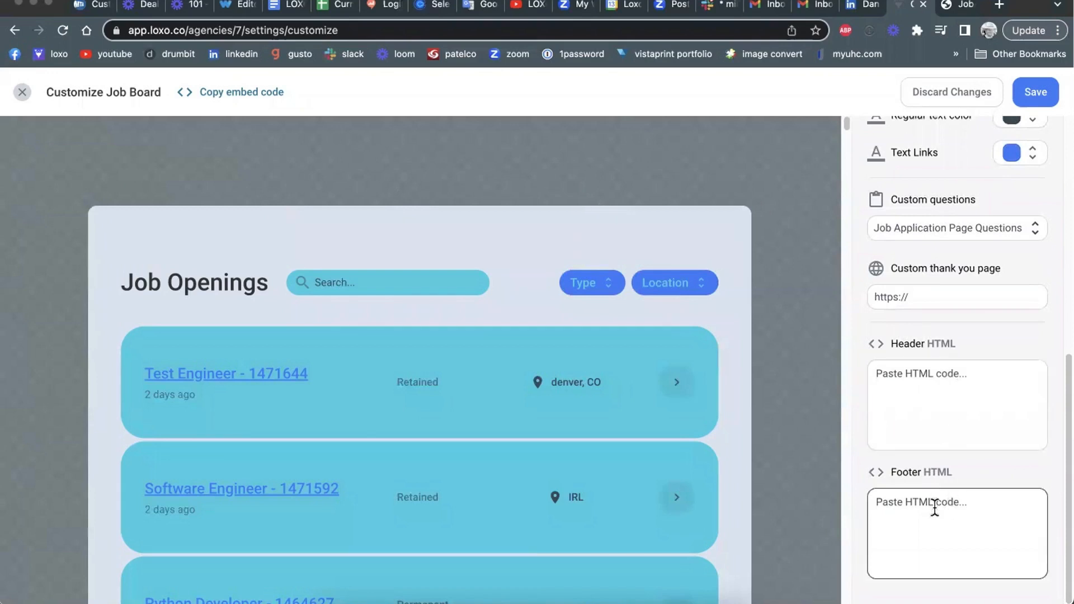
{"action": "scroll", "coordinate": [722, 446], "scroll_direction": "down", "scroll_amount": 5}
{"action": "scroll", "coordinate": [719, 439], "scroll_direction": "down", "scroll_amount": 20}
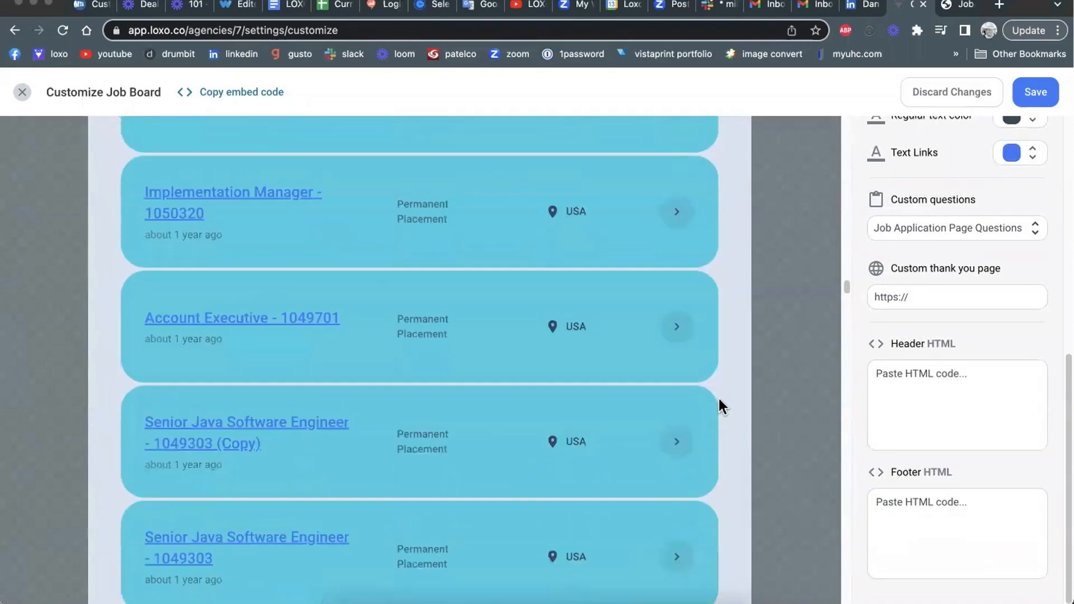
{"action": "scroll", "coordinate": [712, 369], "scroll_direction": "down", "scroll_amount": 5}
{"action": "scroll", "coordinate": [708, 338], "scroll_direction": "down", "scroll_amount": 20}
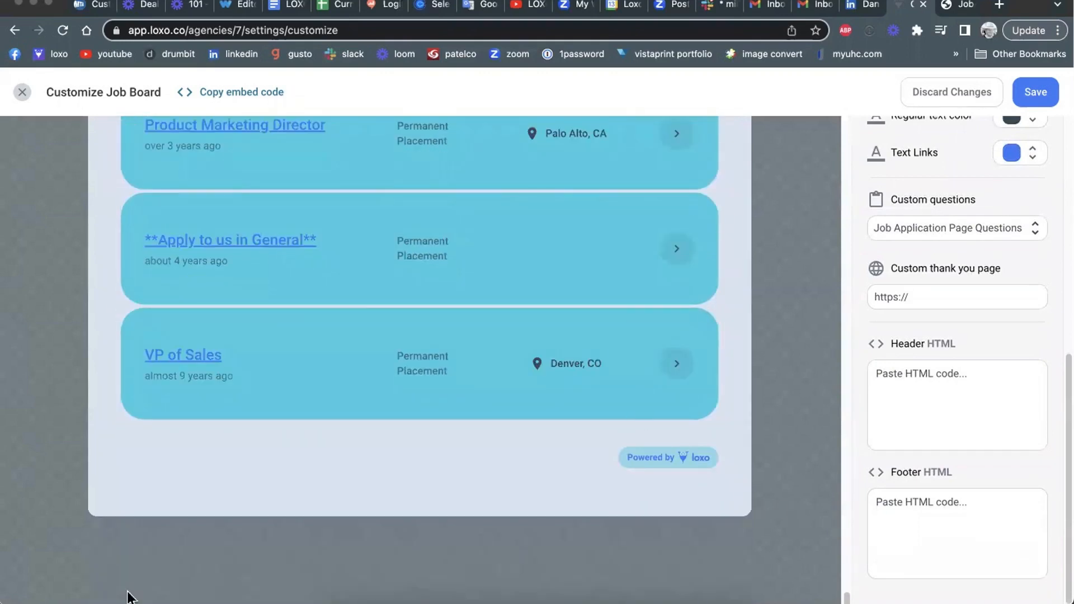
{"action": "left_click", "coordinate": [950, 534]}
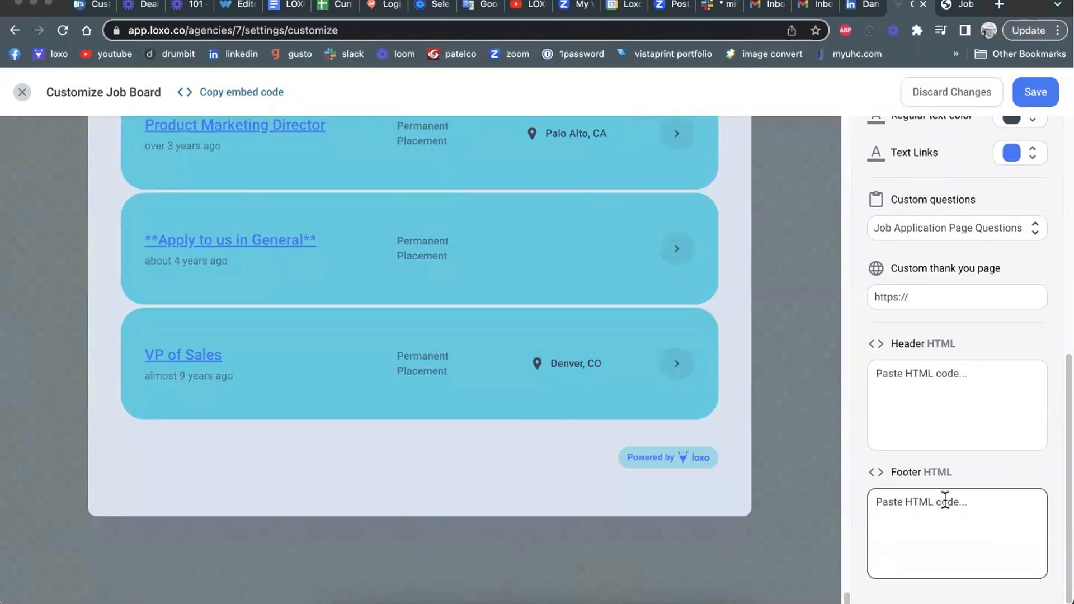
- Review the page title, logo and display settings alongside the first listings in the job board preview
{"action": "scroll", "coordinate": [951, 493], "scroll_direction": "up", "scroll_amount": 8}
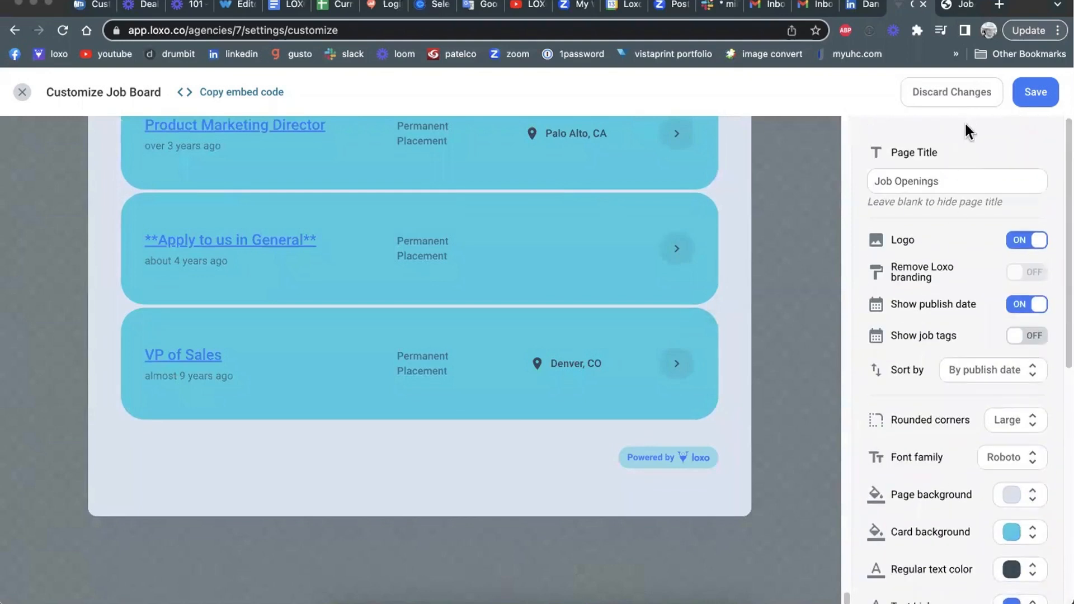
{"action": "scroll", "coordinate": [556, 379], "scroll_direction": "up", "scroll_amount": 15}
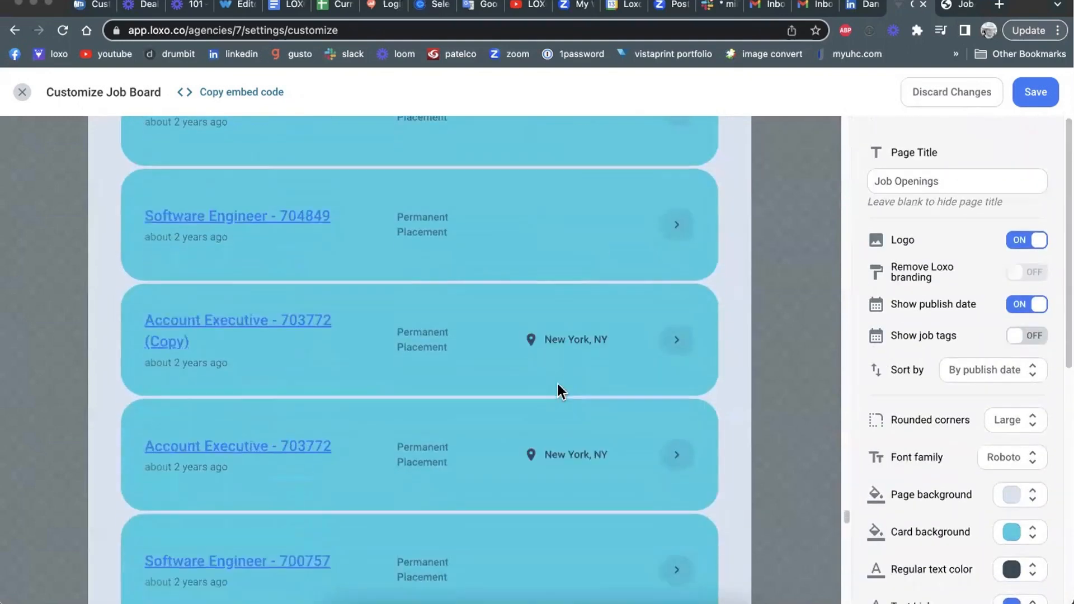
{"action": "scroll", "coordinate": [561, 390], "scroll_direction": "up", "scroll_amount": 2}
{"action": "left_click", "coordinate": [846, 121]}
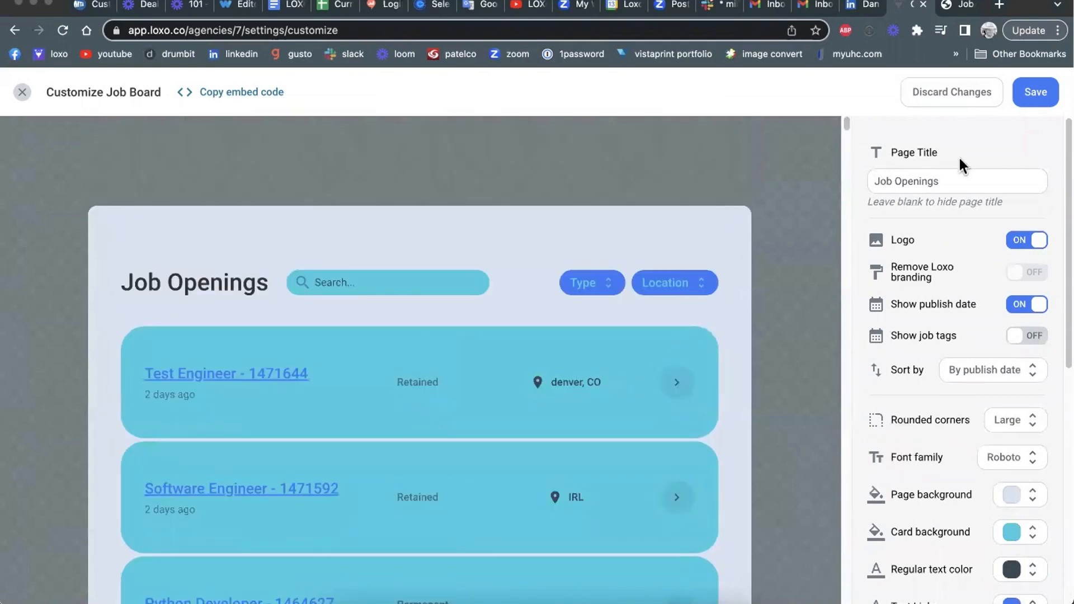
{"action": "scroll", "coordinate": [963, 437], "scroll_direction": "down", "scroll_amount": 5}
{"action": "scroll", "coordinate": [959, 429], "scroll_direction": "up", "scroll_amount": 5}
{"action": "scroll", "coordinate": [573, 397], "scroll_direction": "down", "scroll_amount": 10}
{"action": "scroll", "coordinate": [576, 391], "scroll_direction": "up", "scroll_amount": 8}
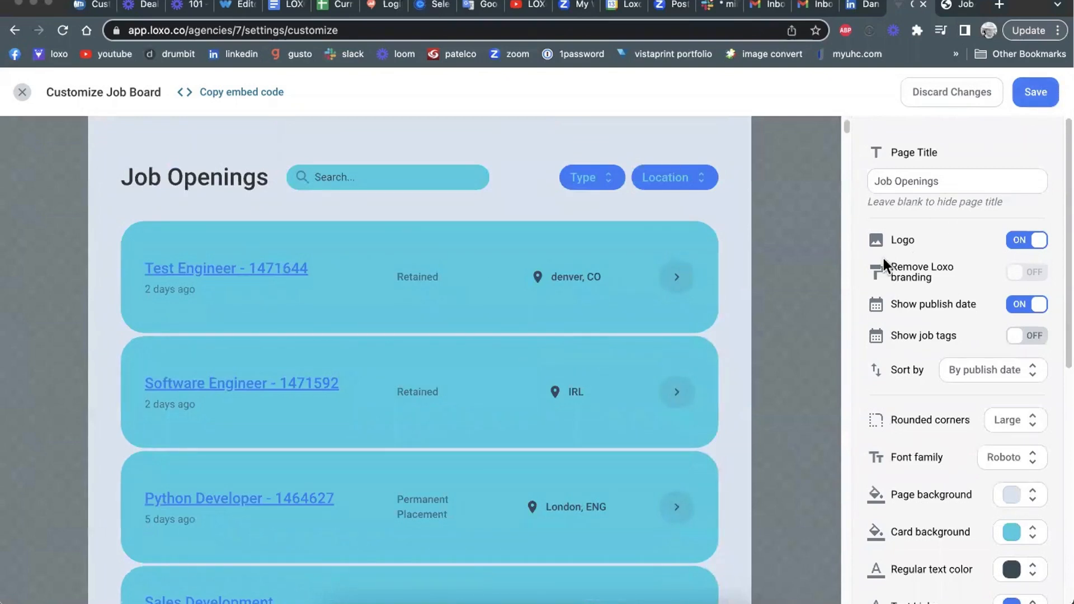
- Discard the job board changes, and reopen the careers page customization to check it before closing it
{"action": "left_click", "coordinate": [951, 92]}
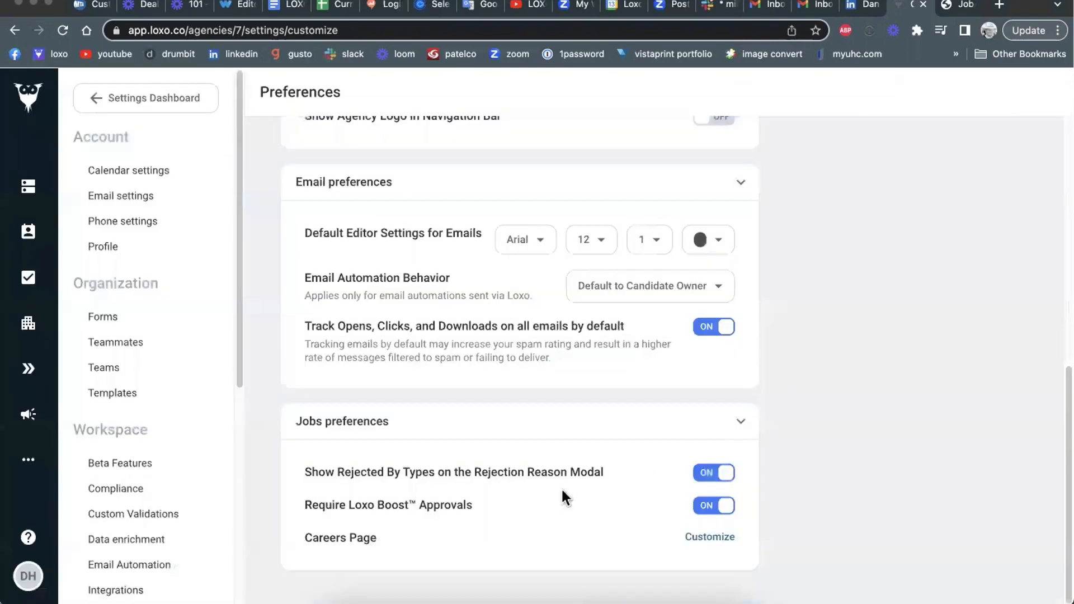
{"action": "left_click", "coordinate": [708, 538]}
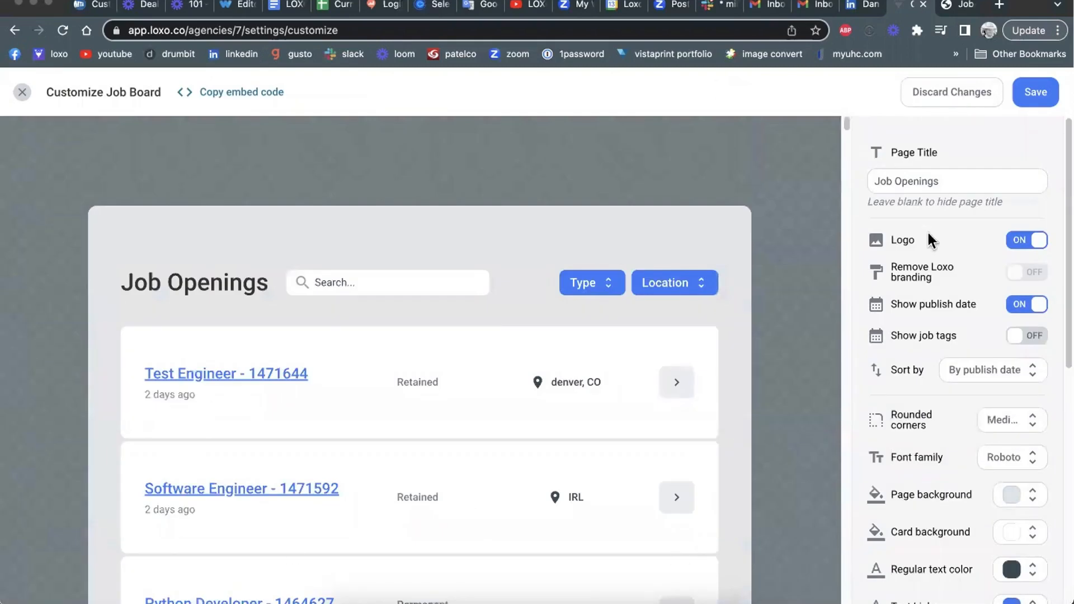
{"action": "left_click", "coordinate": [21, 96]}
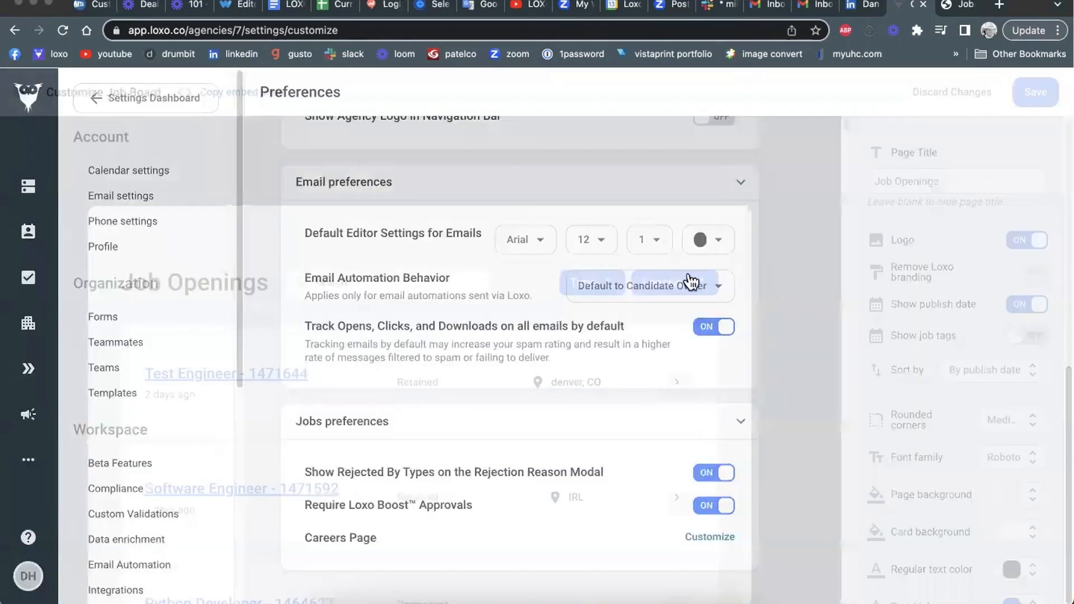
- Open the help and support messenger
{"action": "left_click", "coordinate": [28, 538]}
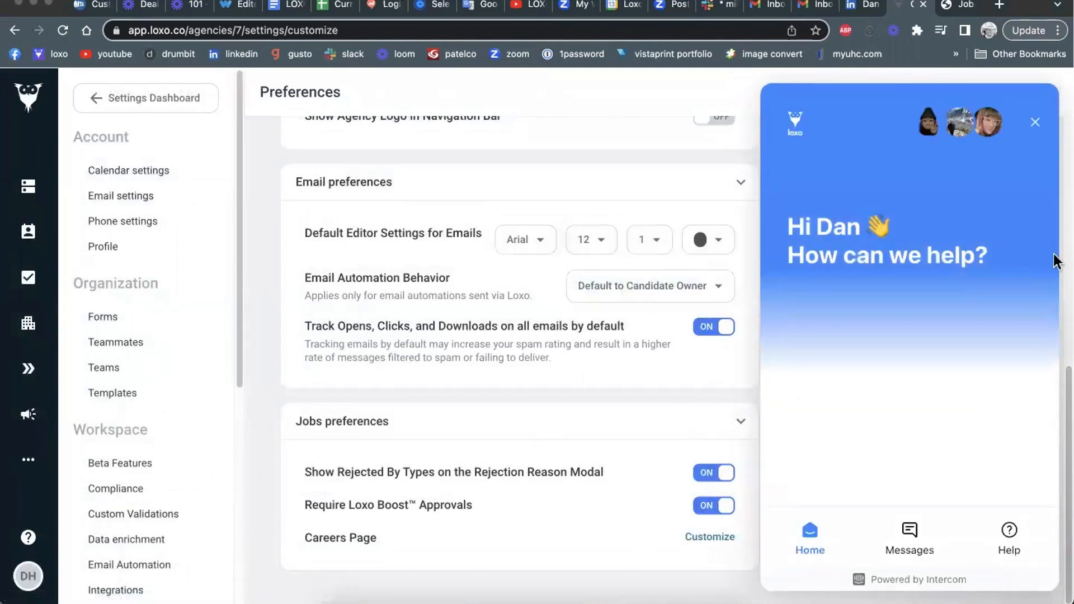